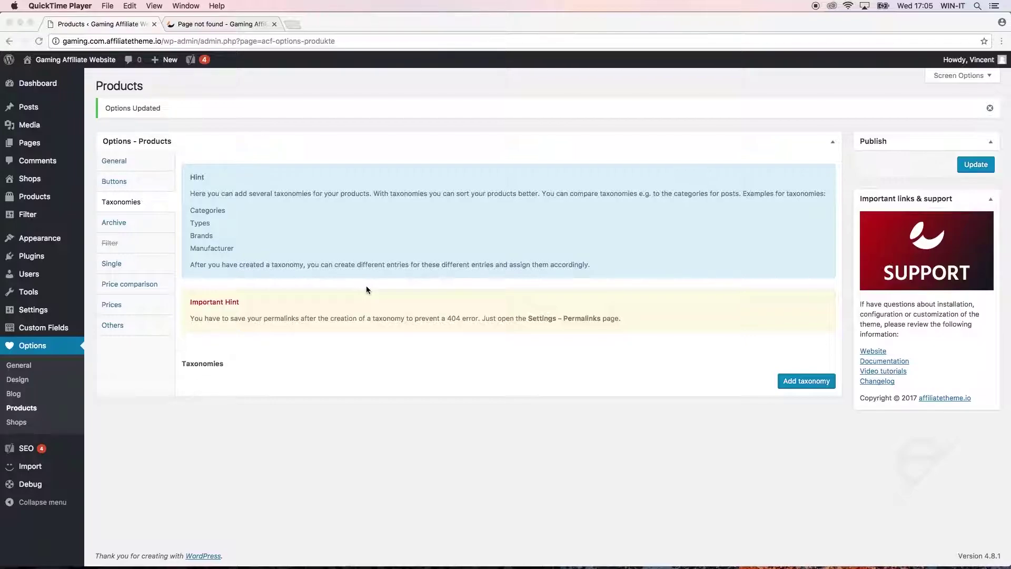
Add a new taxonomy to the product options and look through its settings
click(366, 287)
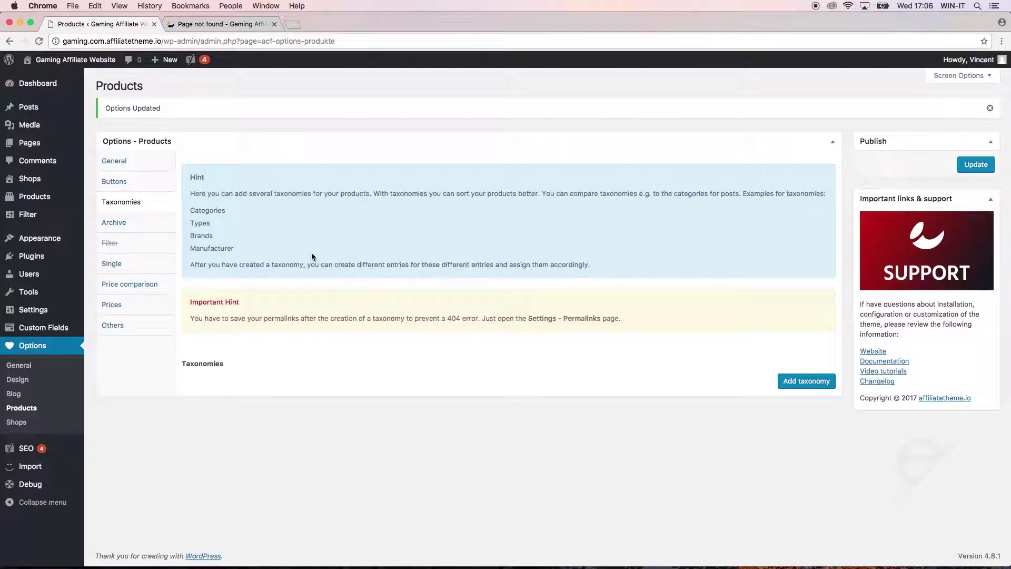
double_click(216, 248)
click(658, 255)
click(806, 381)
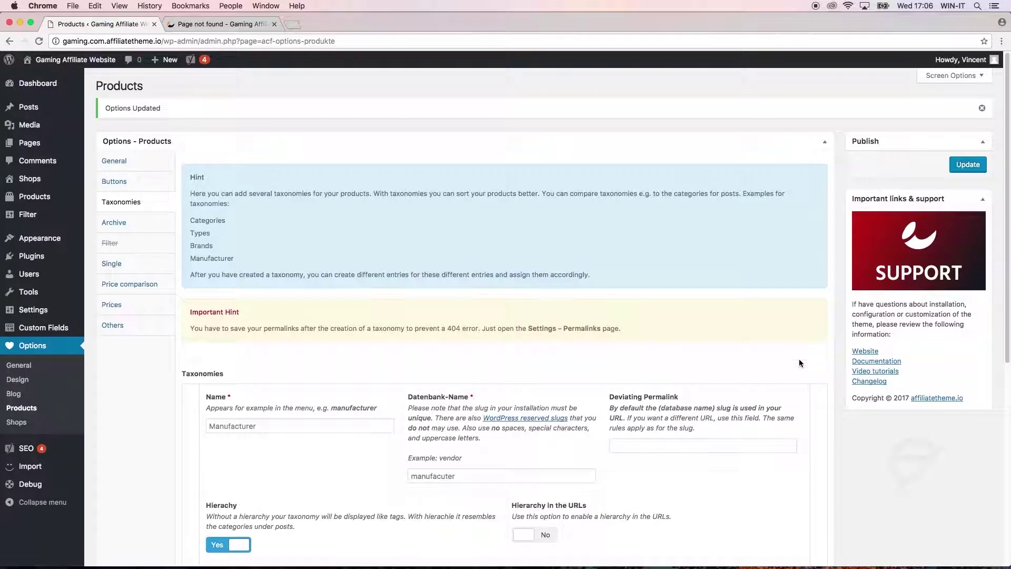
scroll(625, 444, down, 2)
scroll(625, 444, down, 5)
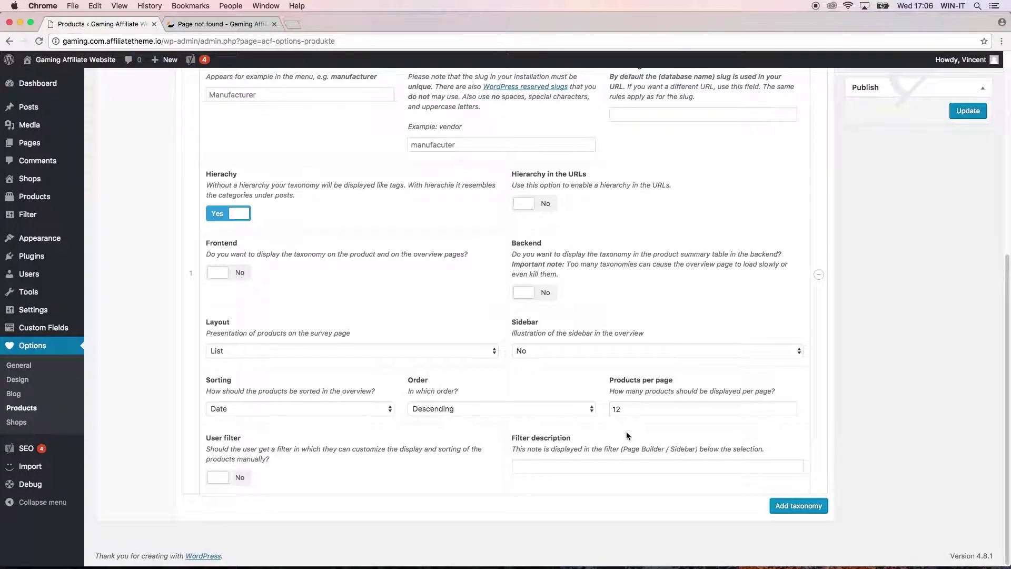
scroll(626, 435, up, 3)
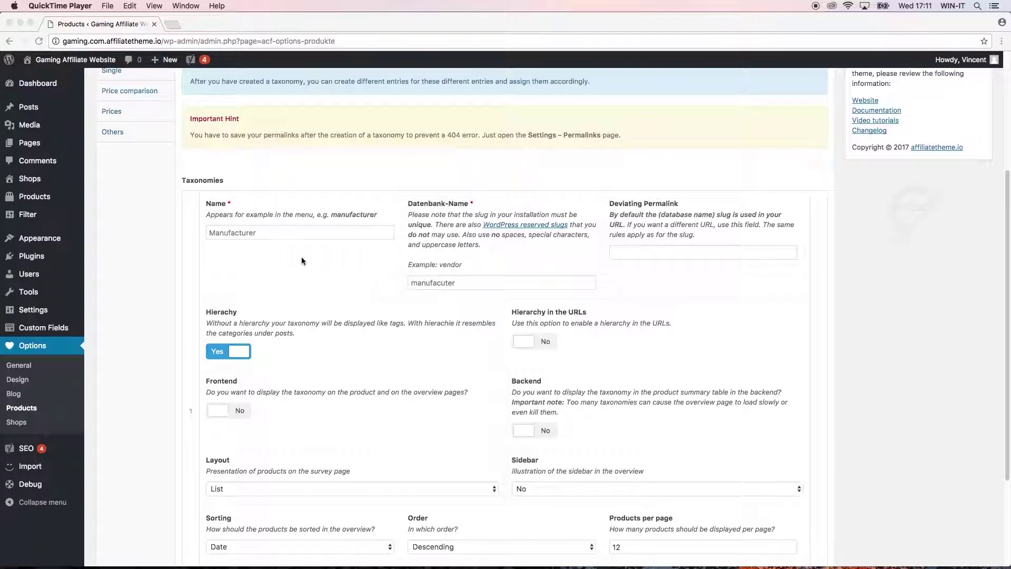
Name the new taxonomy "Manufacturer"
click(299, 237)
text(Ma)
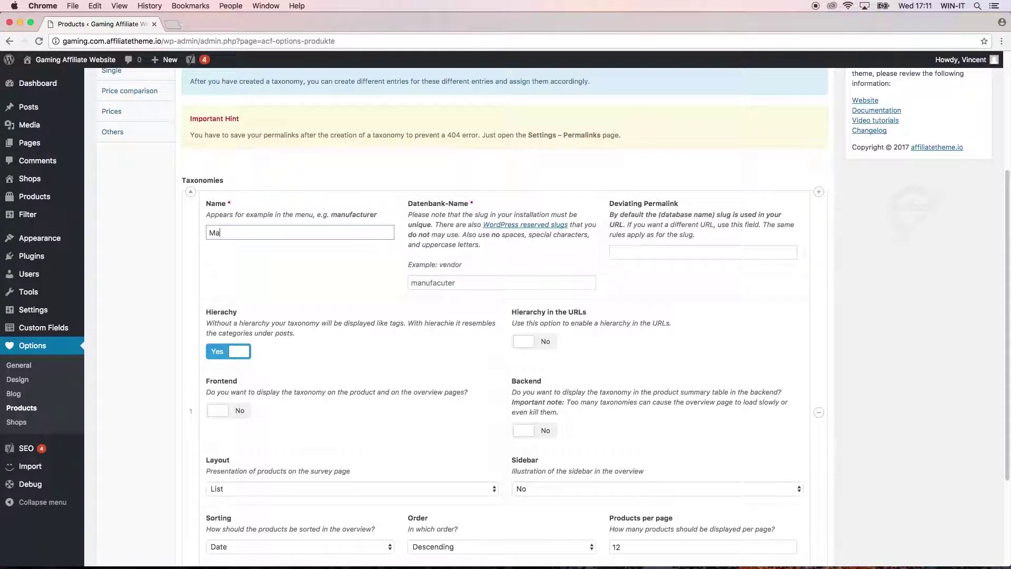
text(nufacturer)
key(Tab)
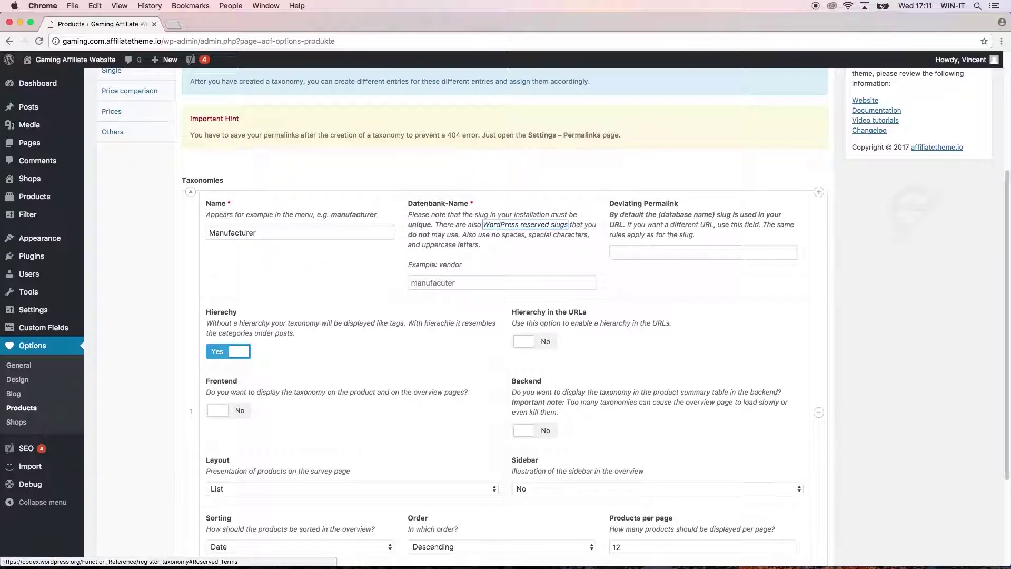
click(287, 238)
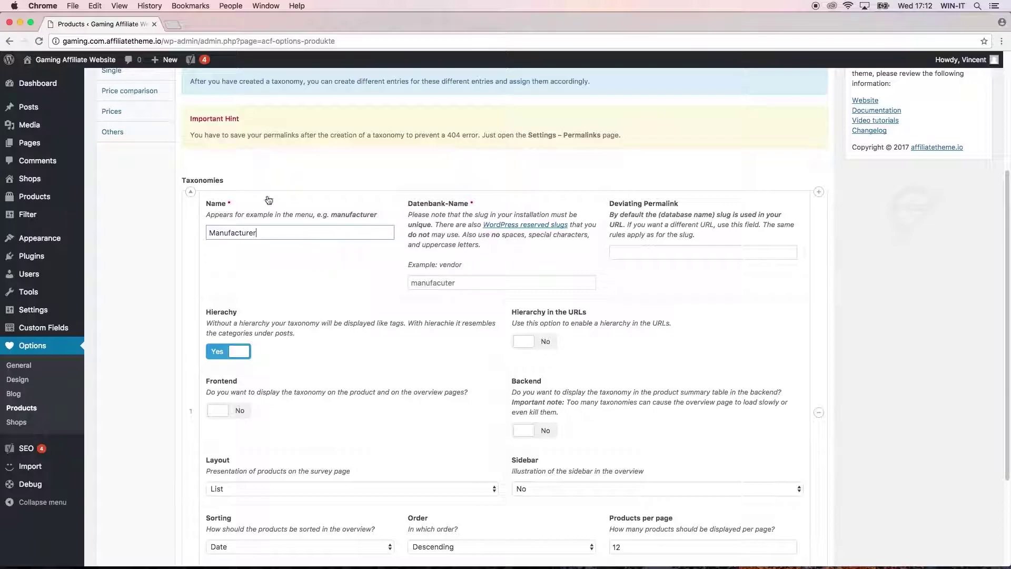
Copy the taxonomy's name "Manufacturer" into its database name
drag(274, 233, 180, 233)
key(super+c)
double_click(442, 282)
key(super+v)
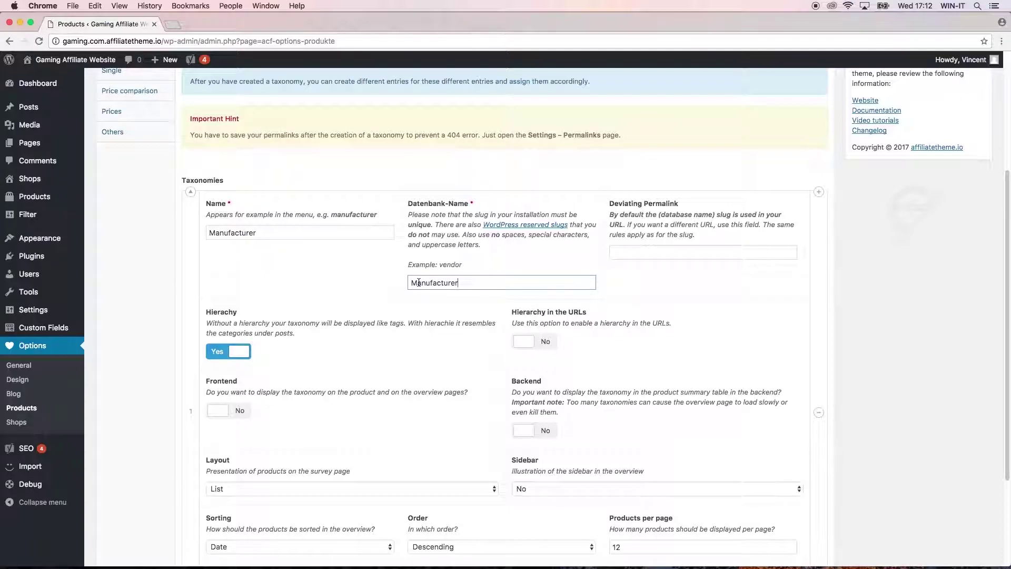
click(625, 253)
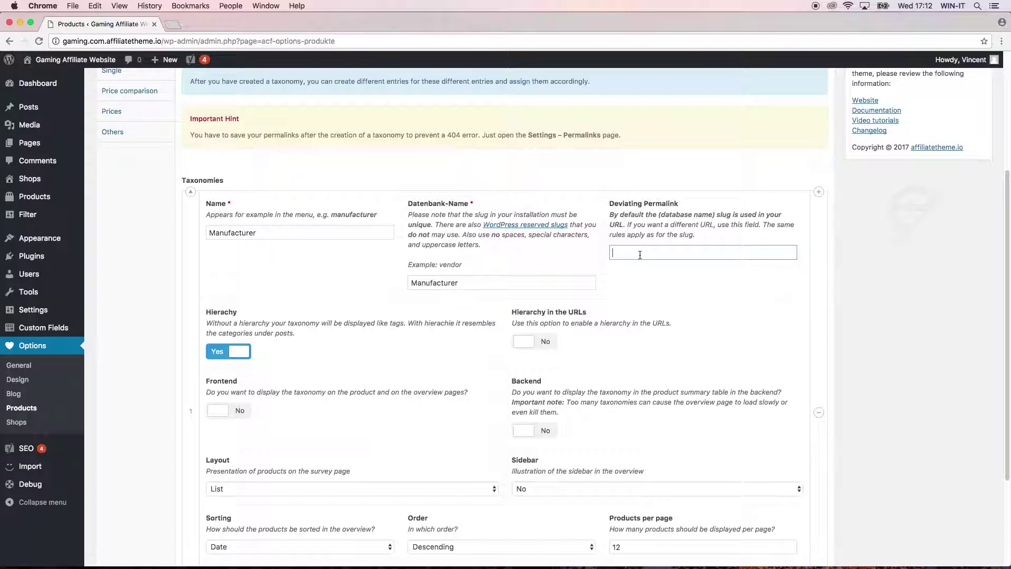
Write out the example address gaming.com.affiliatetheme.io/manufacturer/acer in a new browser tab, without loading it, and close that tab again
click(170, 25)
text(gam)
key(Right)
text(/)
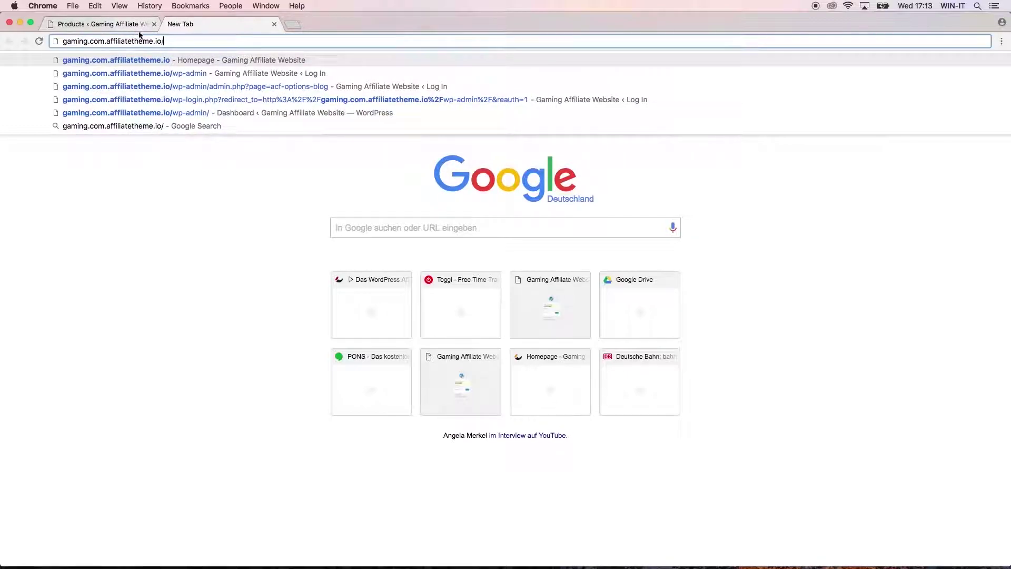
text(manuf)
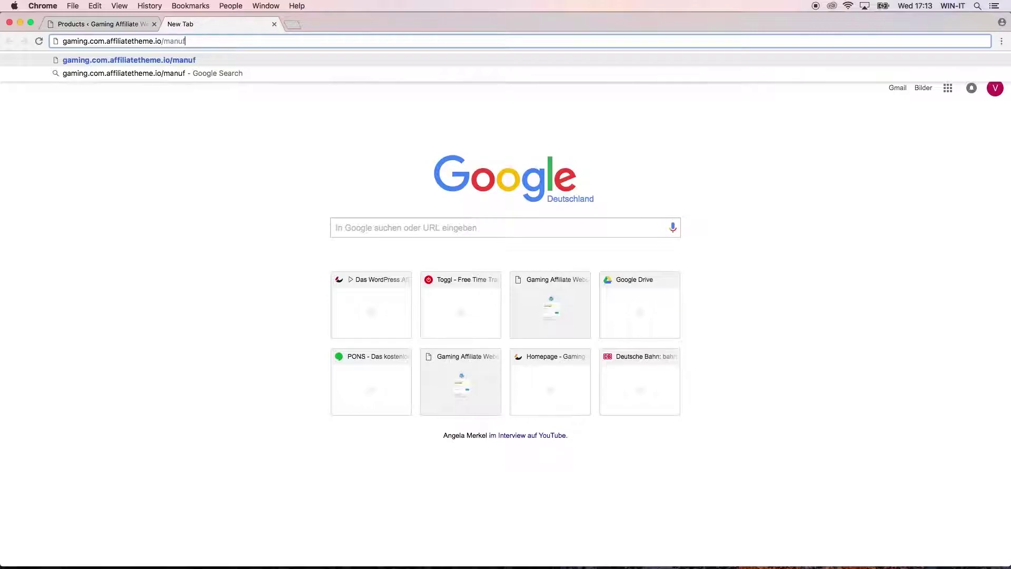
text(acturer)
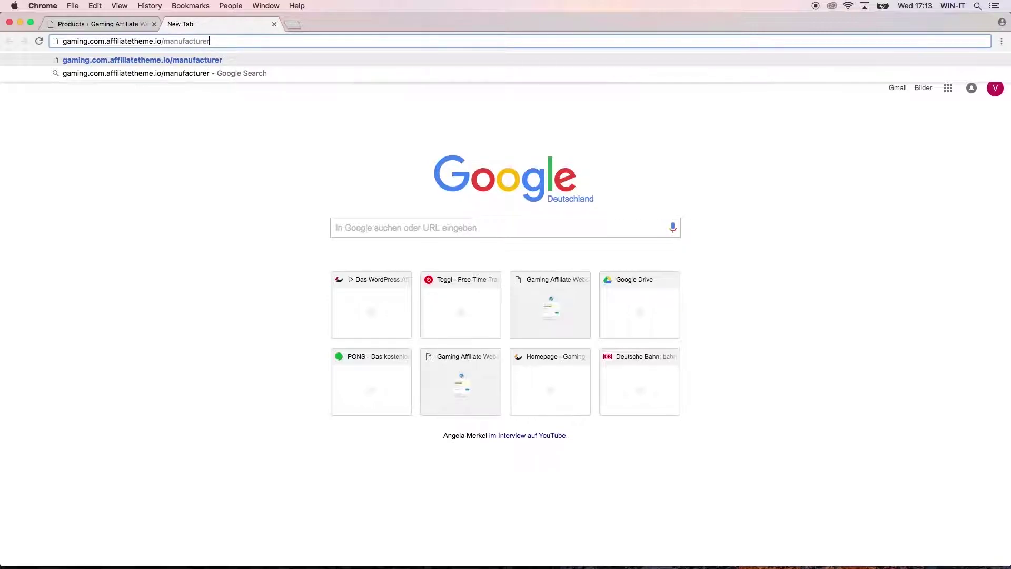
text(/acer)
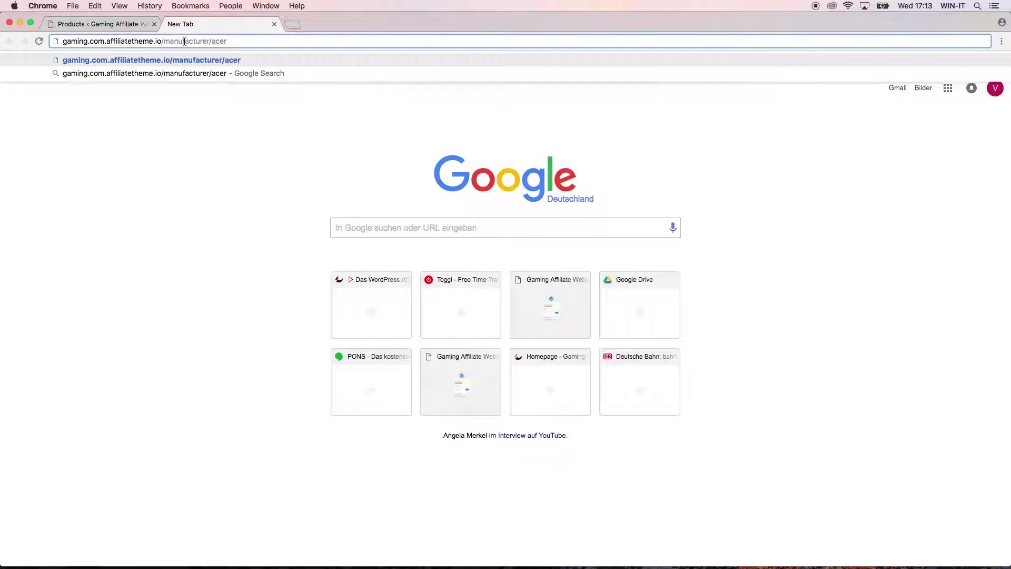
double_click(185, 41)
key(super+alt+Left)
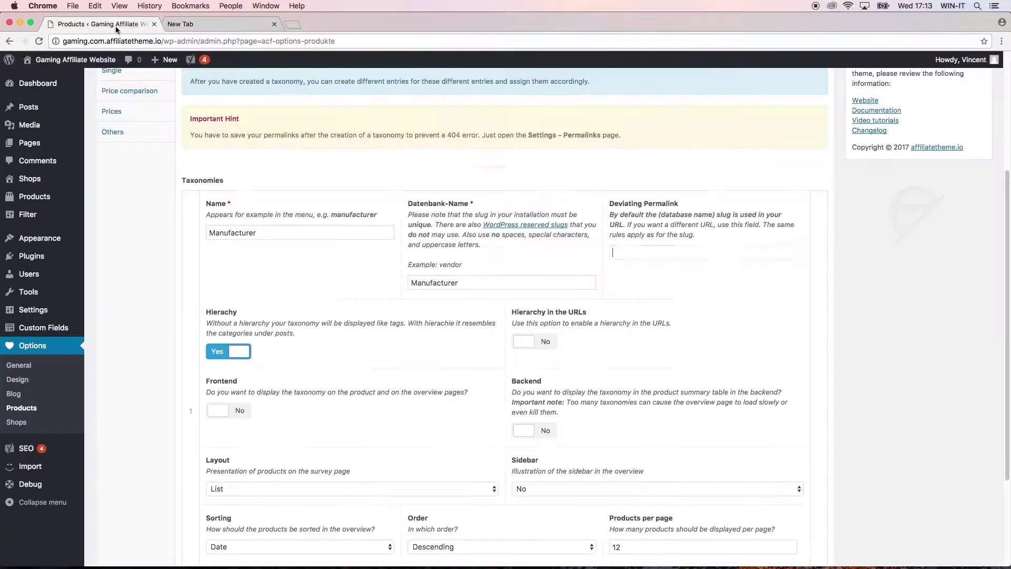
click(664, 251)
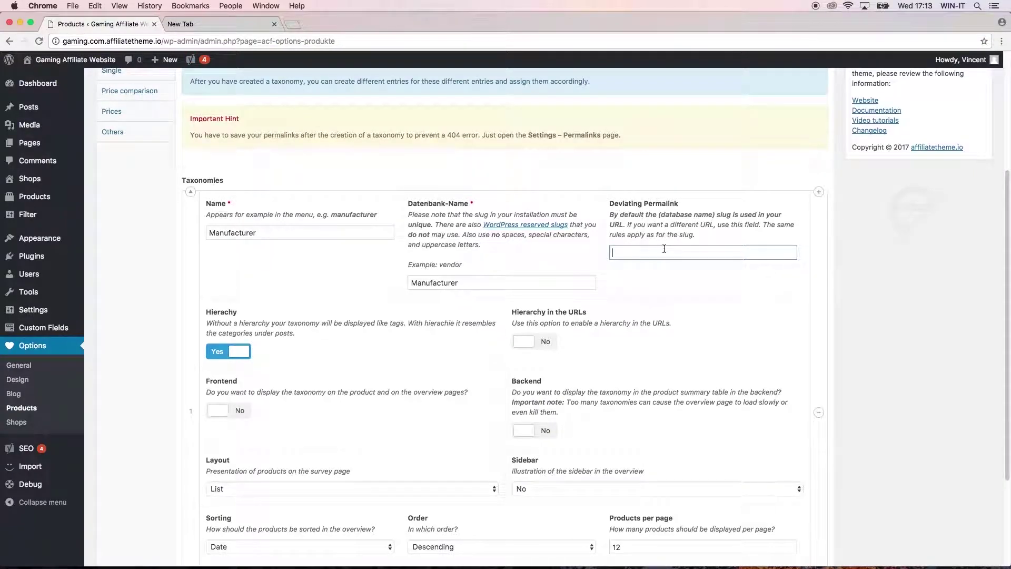
click(198, 24)
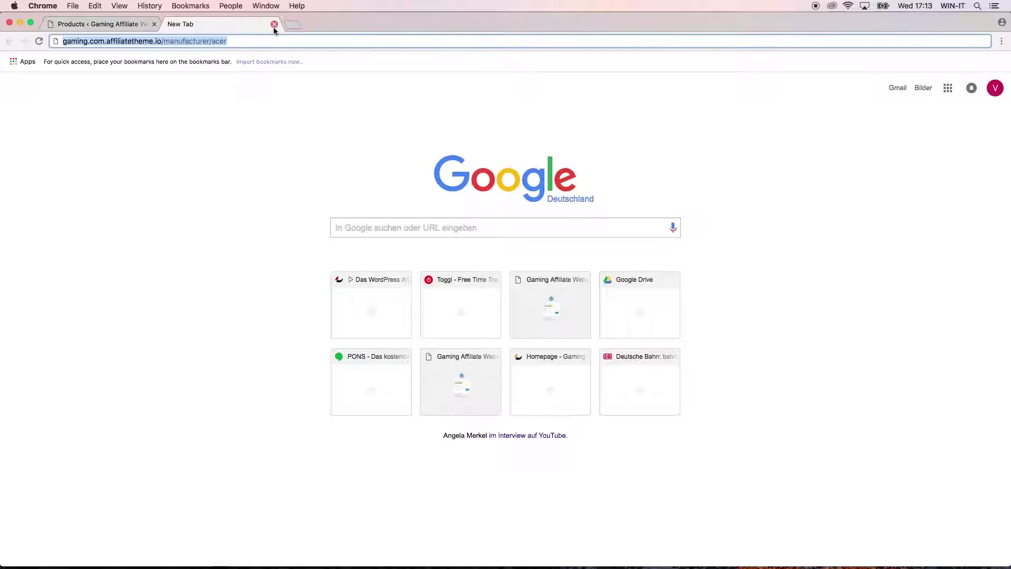
click(652, 255)
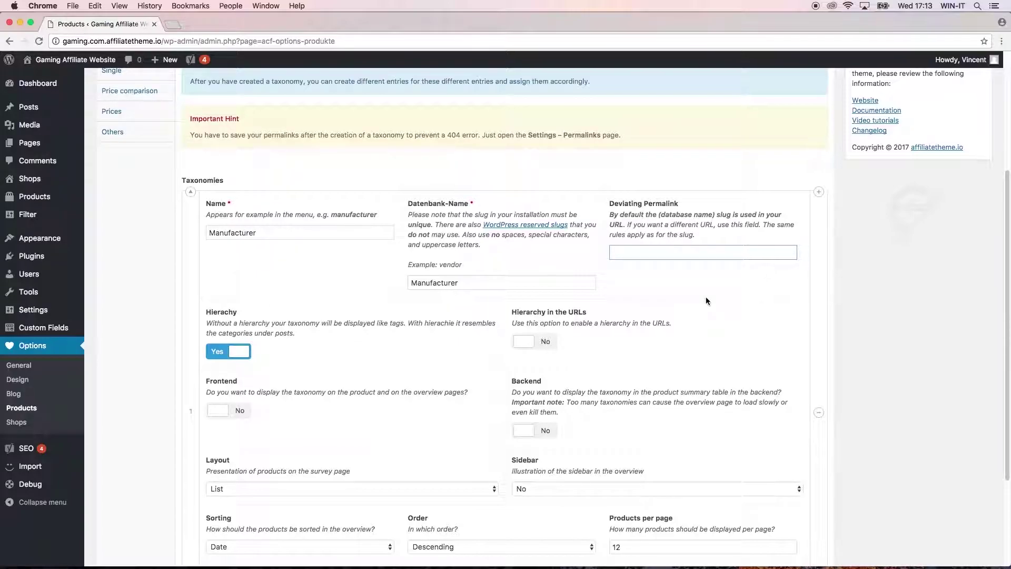
Review the Manufacturer taxonomy's hierarchy setting and save the product options
scroll(303, 360, down, 1)
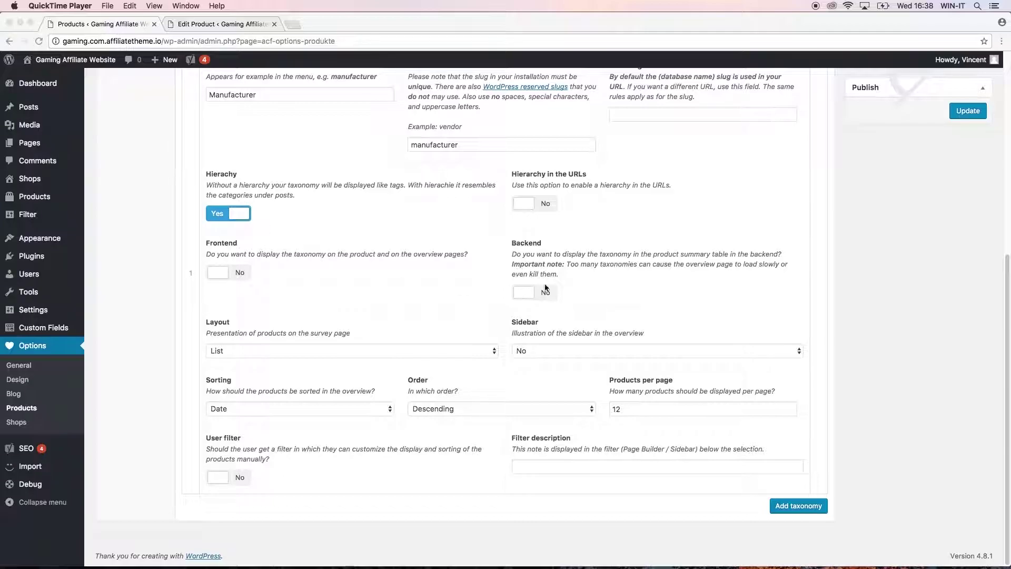
click(579, 185)
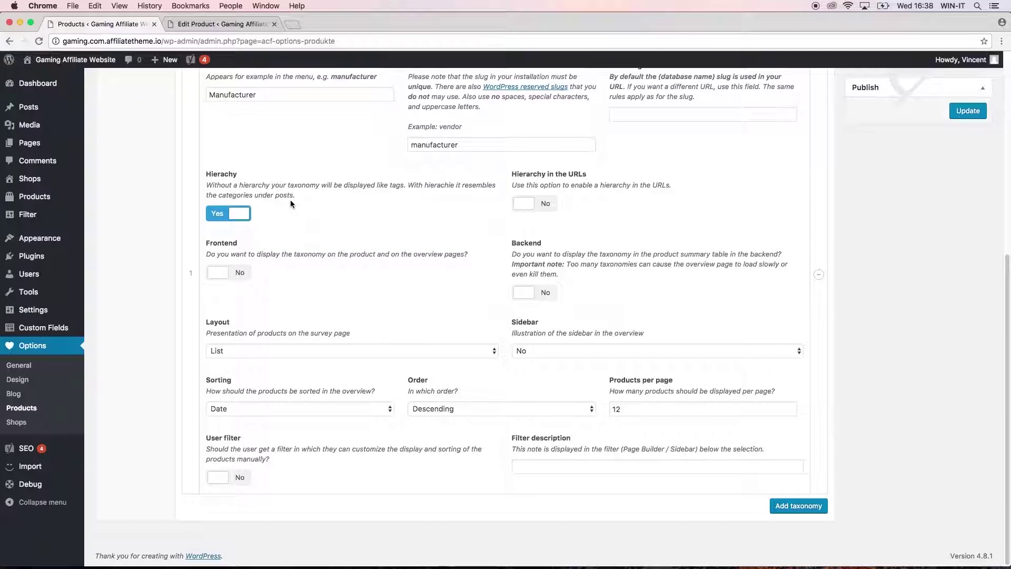
double_click(396, 185)
drag(219, 196, 253, 194)
click(283, 219)
scroll(342, 253, up, 2)
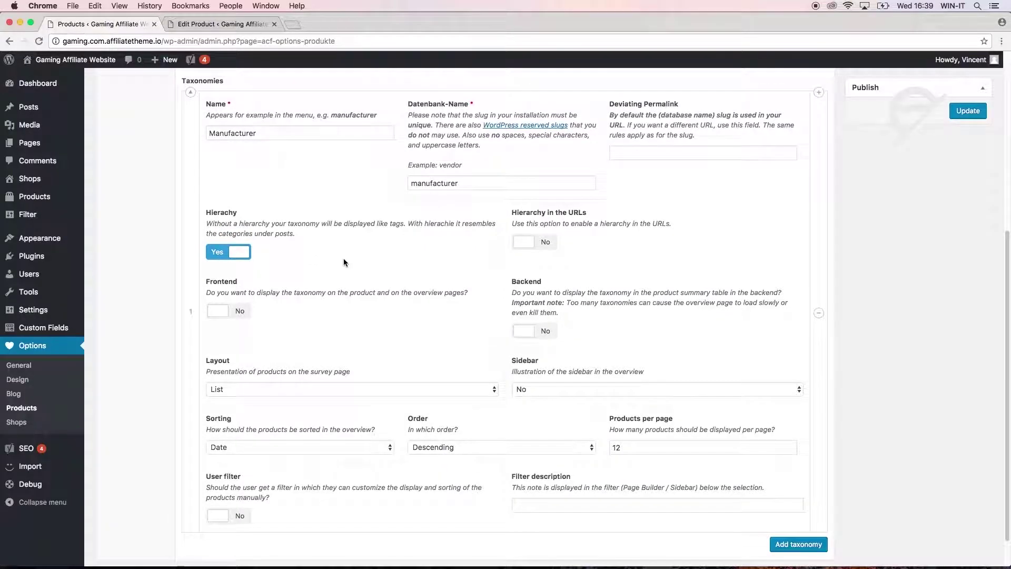
scroll(343, 262, up, 5)
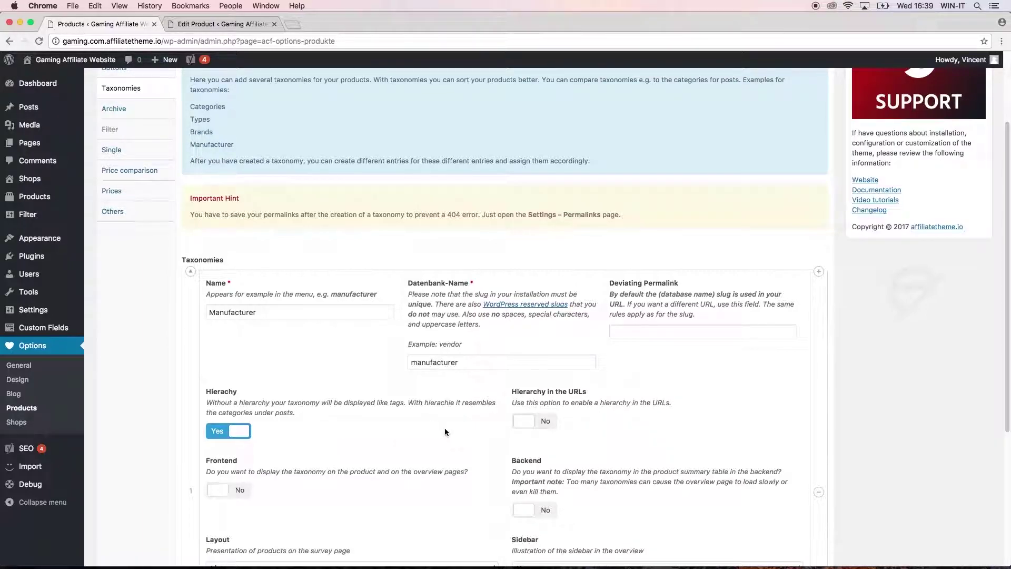
scroll(445, 427, up, 3)
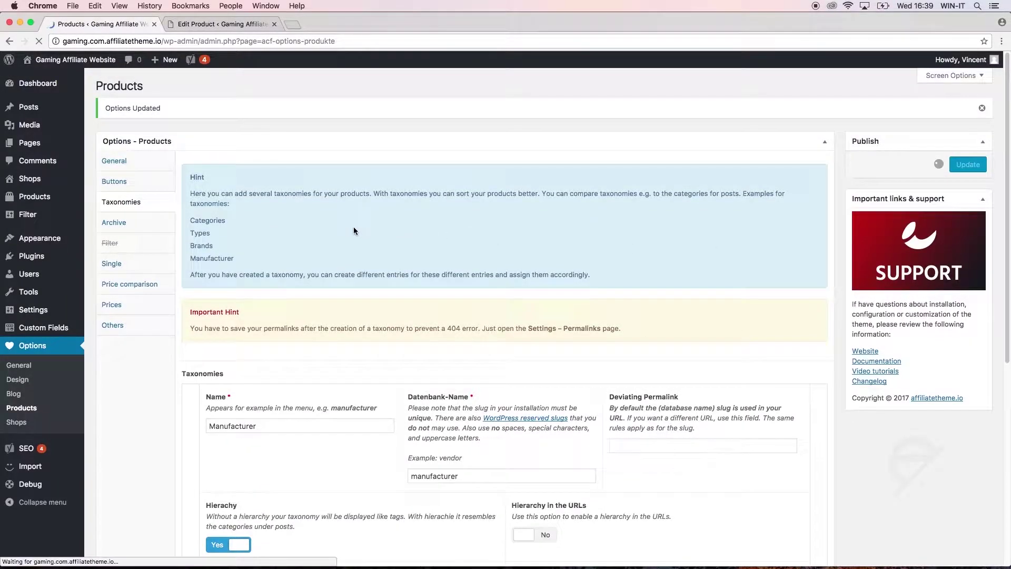
Add "Acer" as a new manufacturer category on the Acer Aspire Tornado E5 product
key(ctrl+Tab)
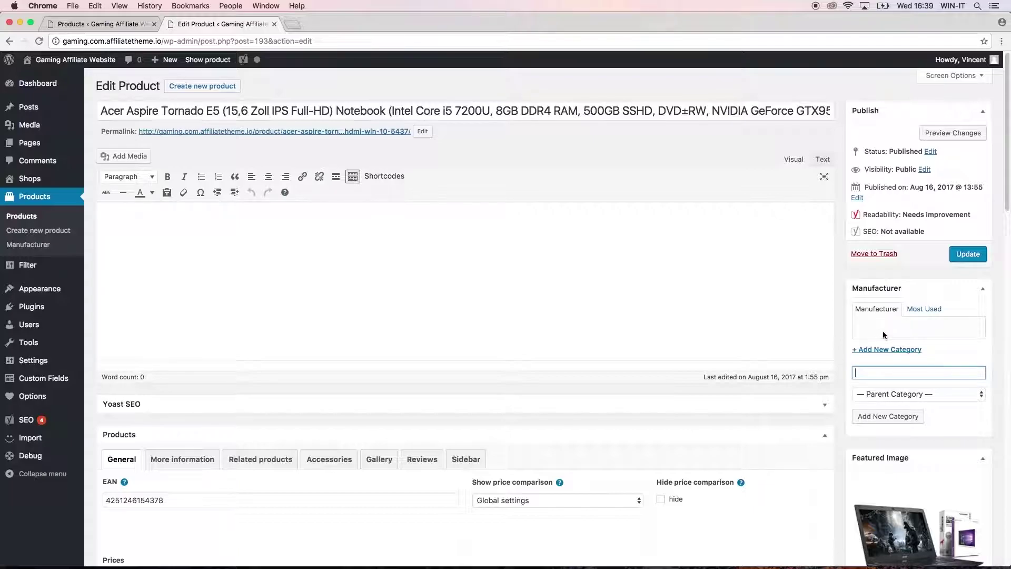
click(904, 352)
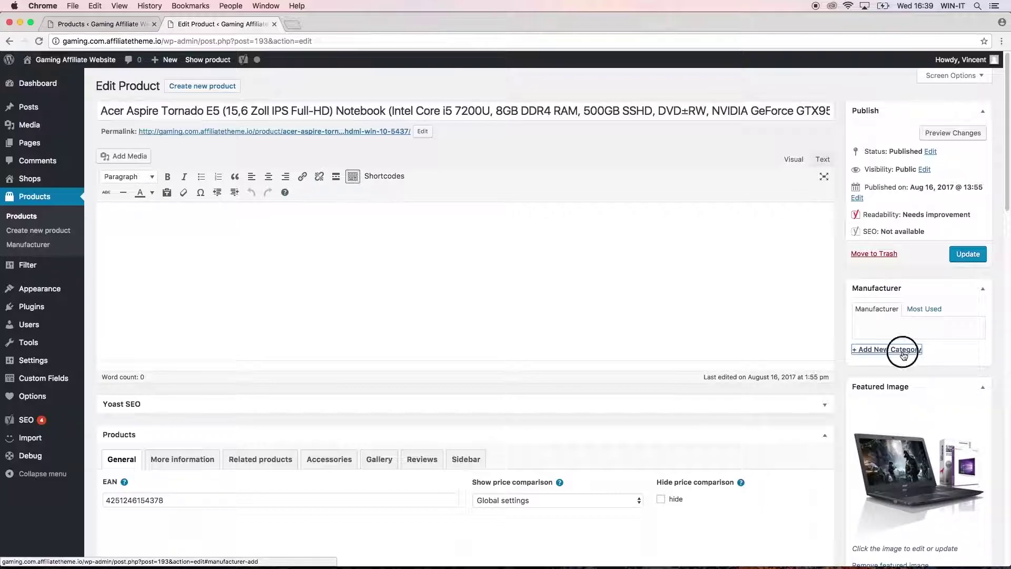
click(903, 352)
click(881, 375)
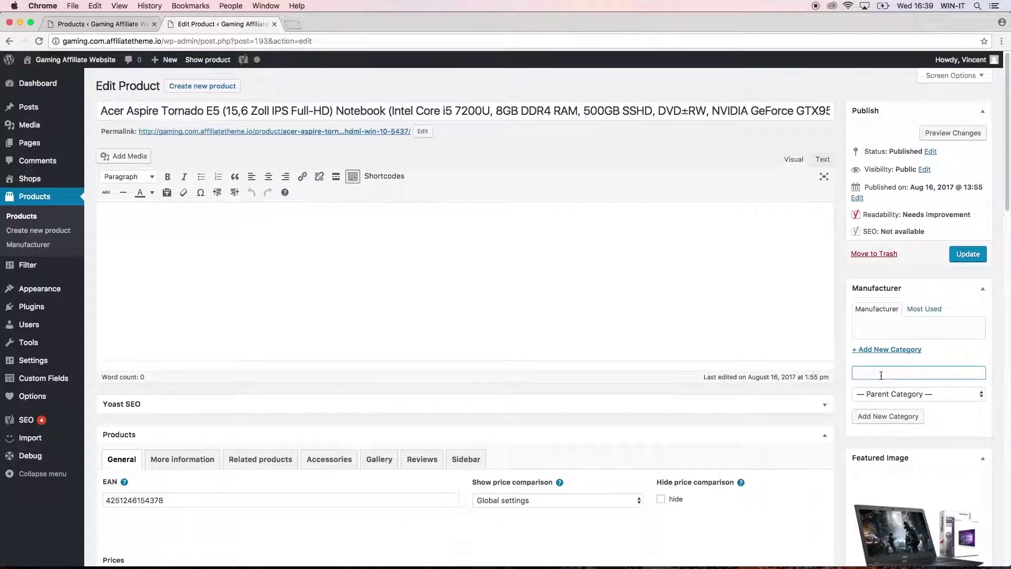
text(Acer)
click(890, 417)
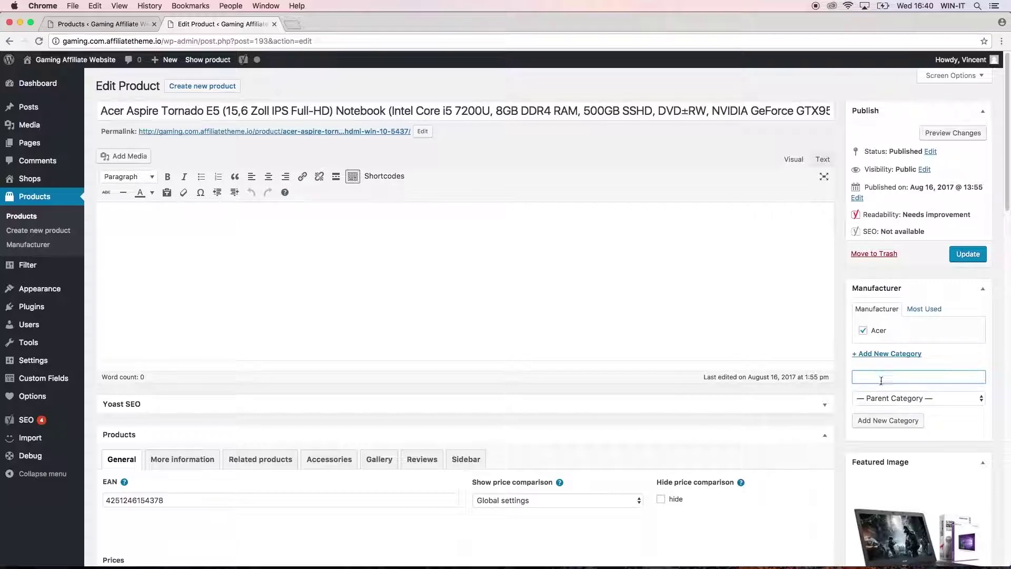
Add "Acer Mobile" as a manufacturer subcategory with Acer as its parent category
click(896, 399)
click(898, 400)
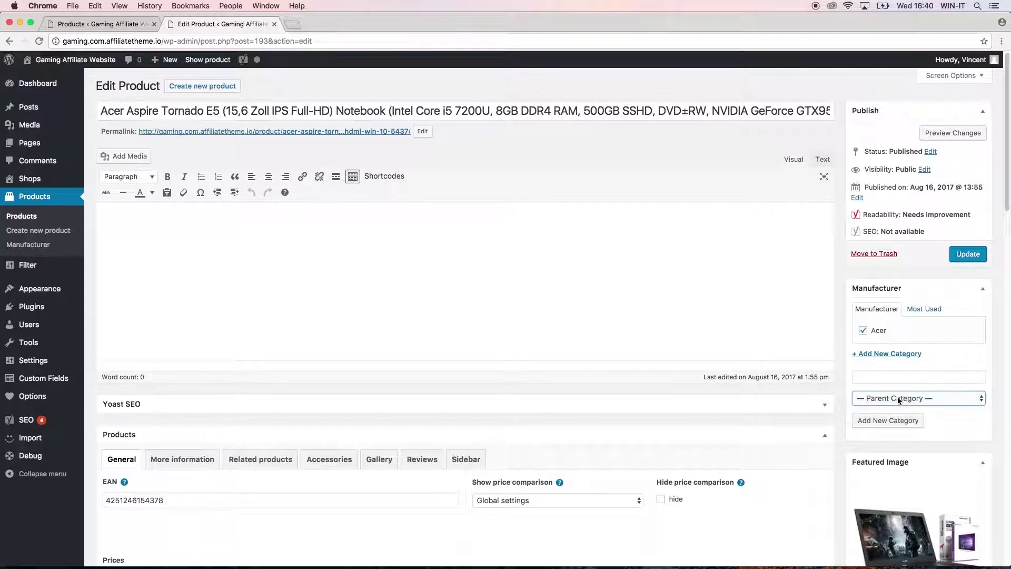
click(886, 400)
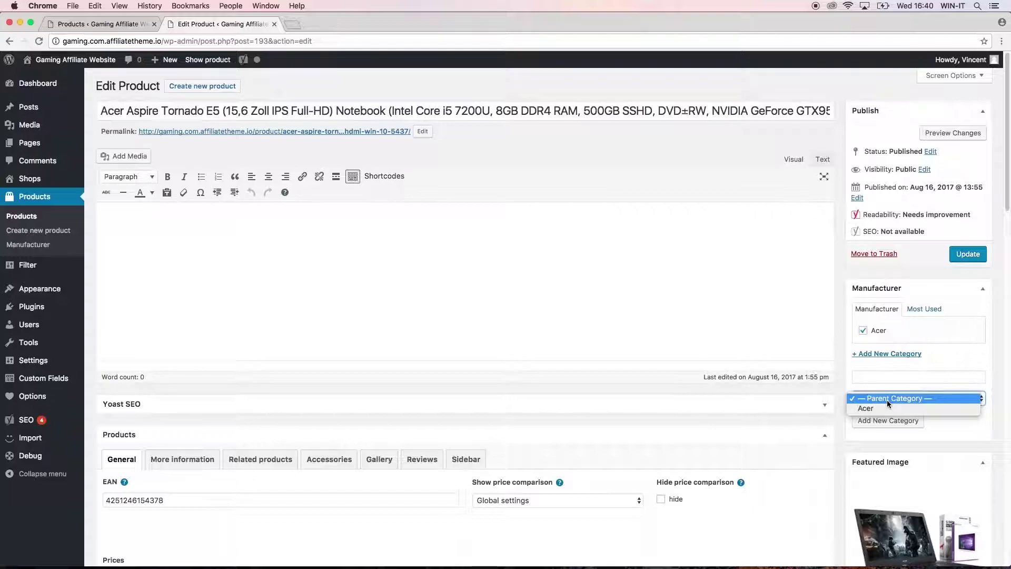
click(884, 408)
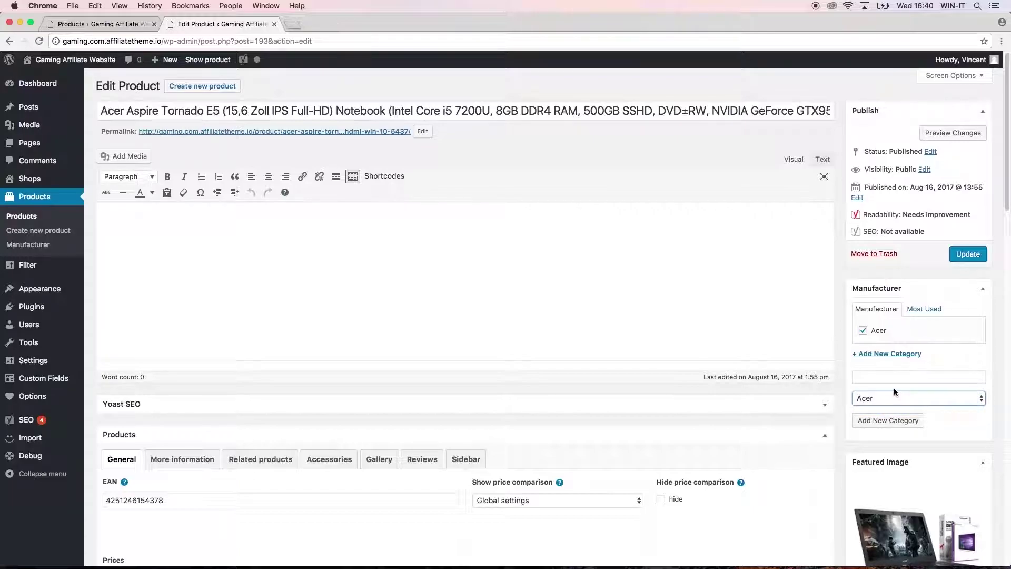
click(894, 375)
click(891, 396)
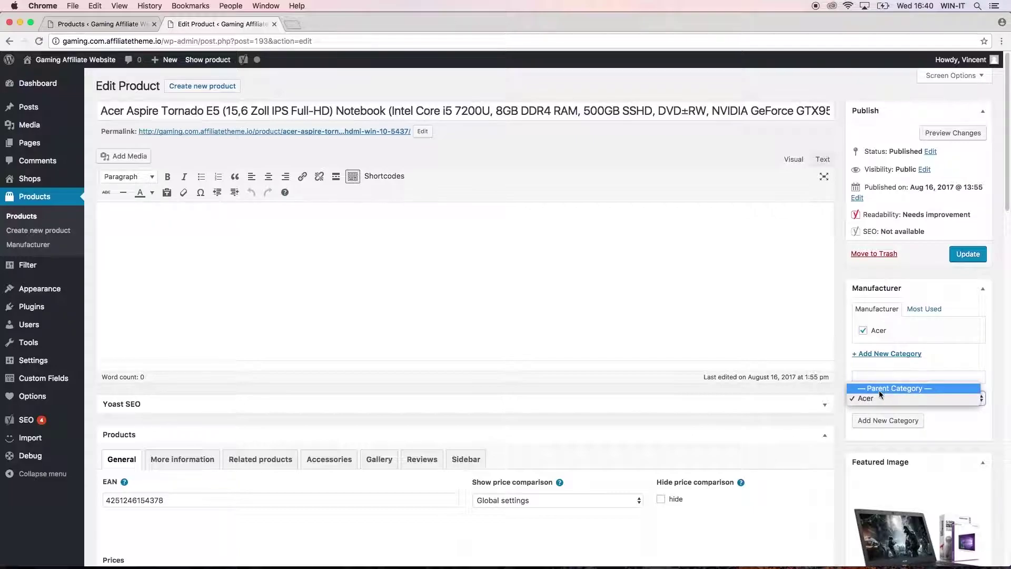
click(877, 400)
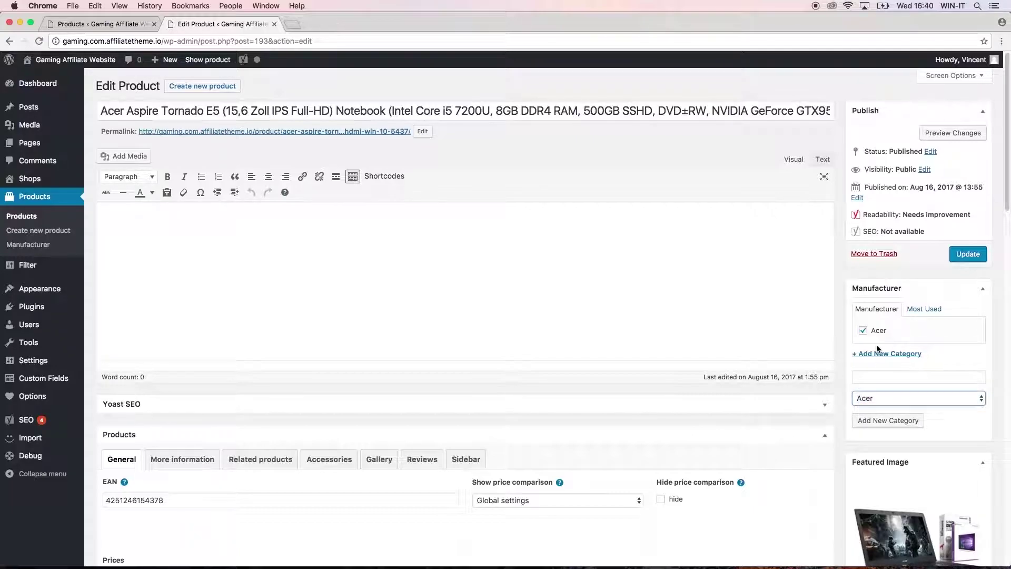
click(878, 376)
text(Ace)
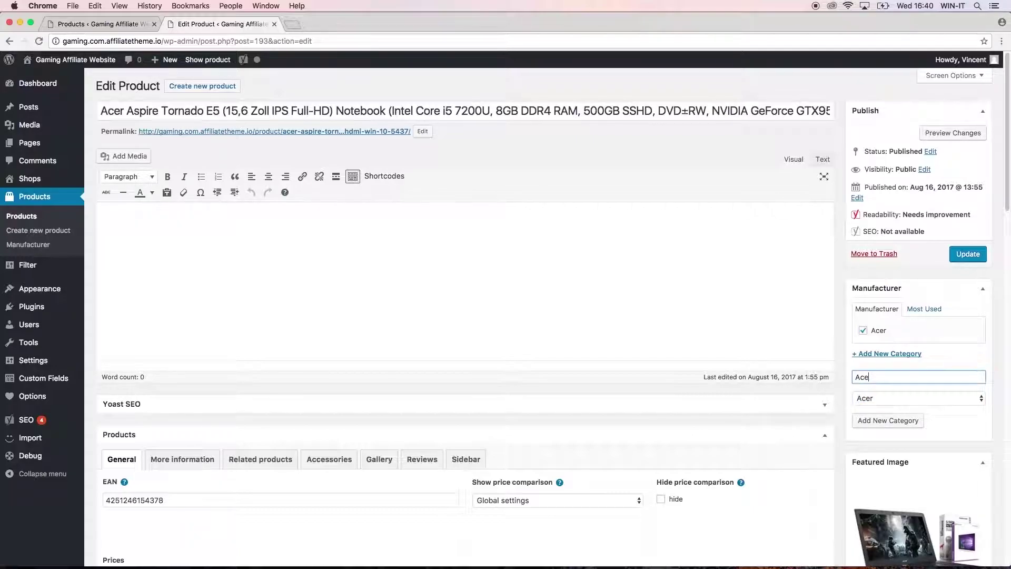
text(r Mobile)
click(907, 419)
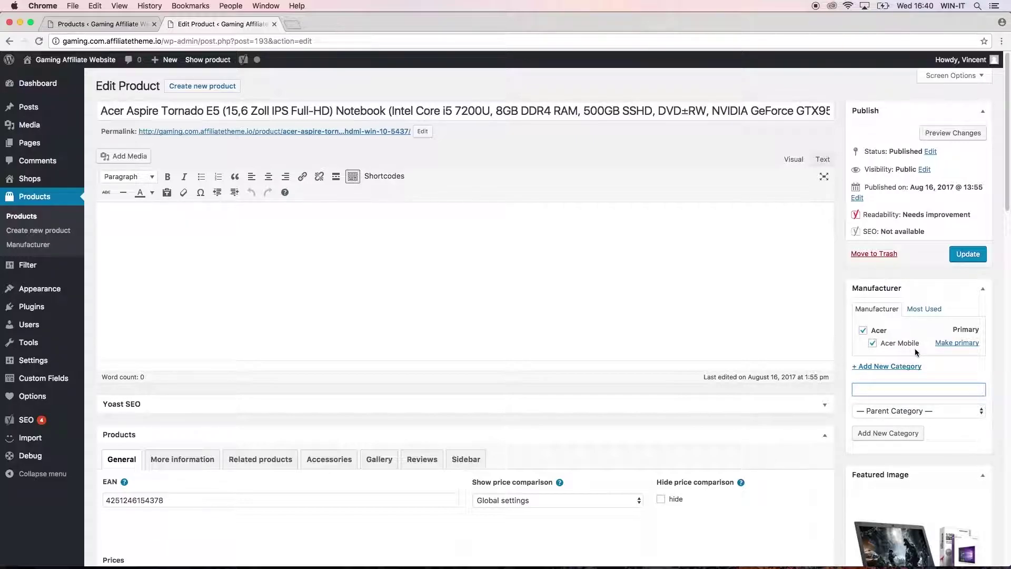
Return to the taxonomy settings in the product options
click(105, 24)
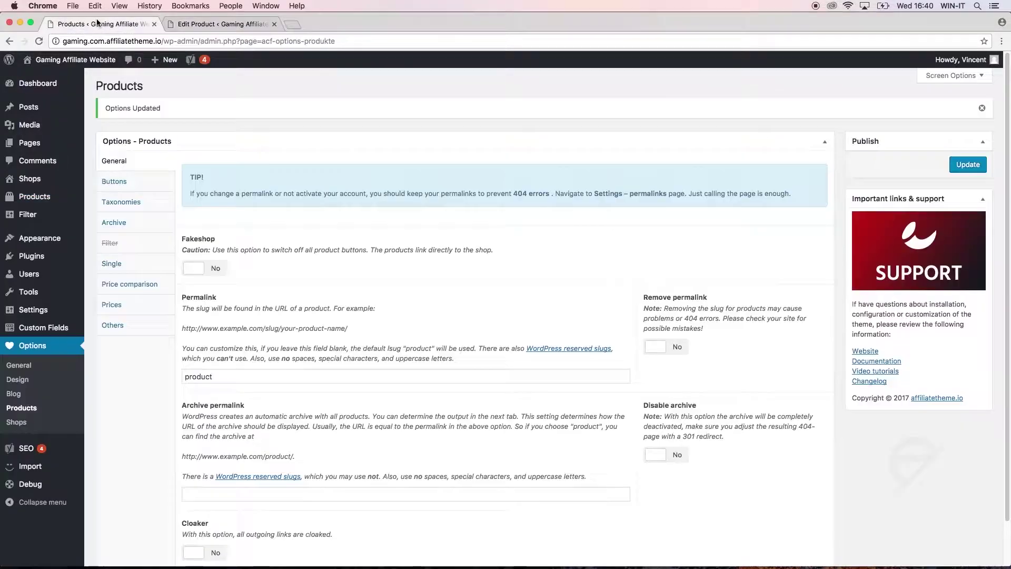
click(123, 202)
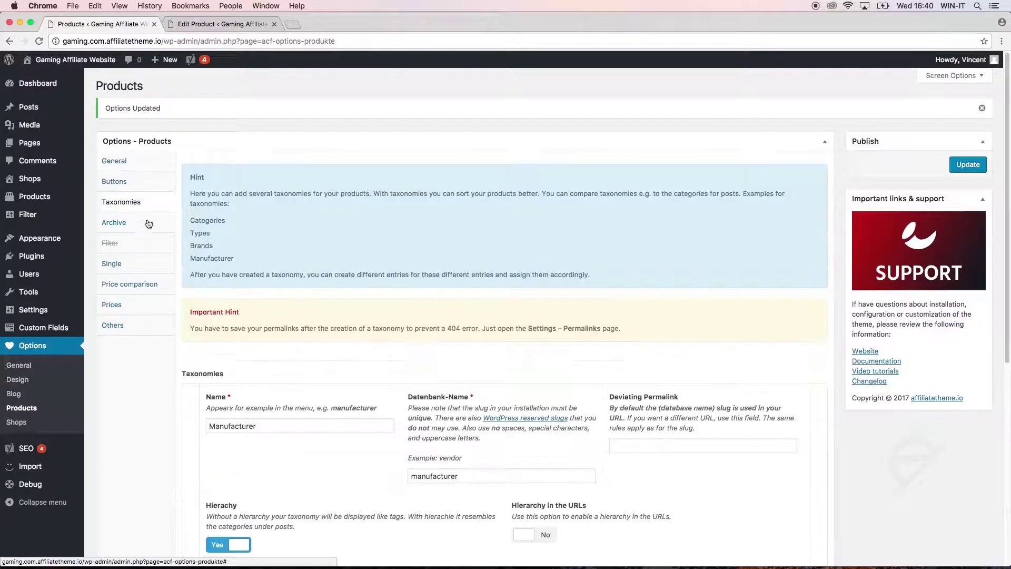
Turn off the Manufacturer taxonomy's hierarchy, save the product options and reload the Acer product's edit page
scroll(289, 434, down, 5)
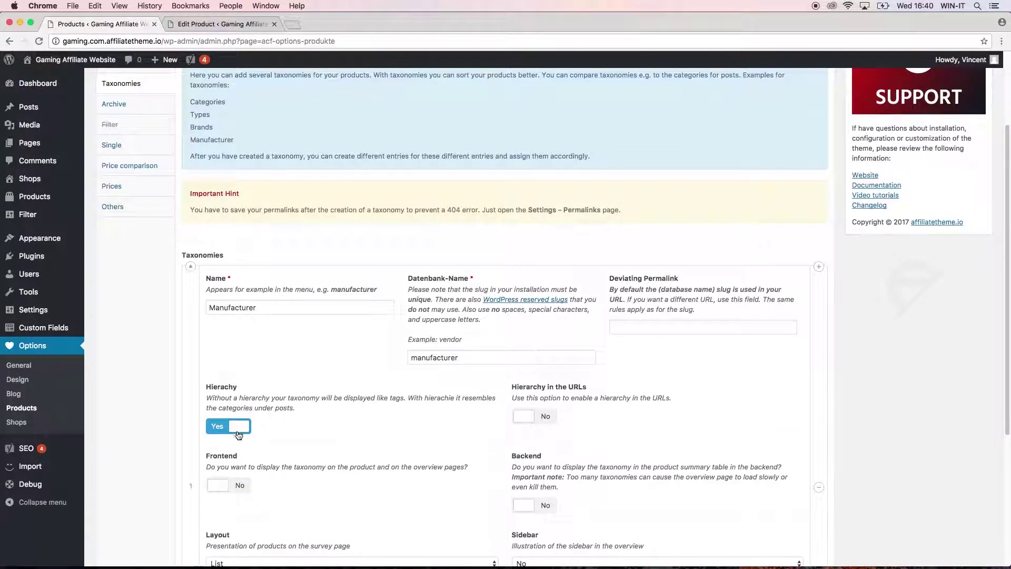
click(246, 427)
scroll(491, 425, up, 5)
click(971, 165)
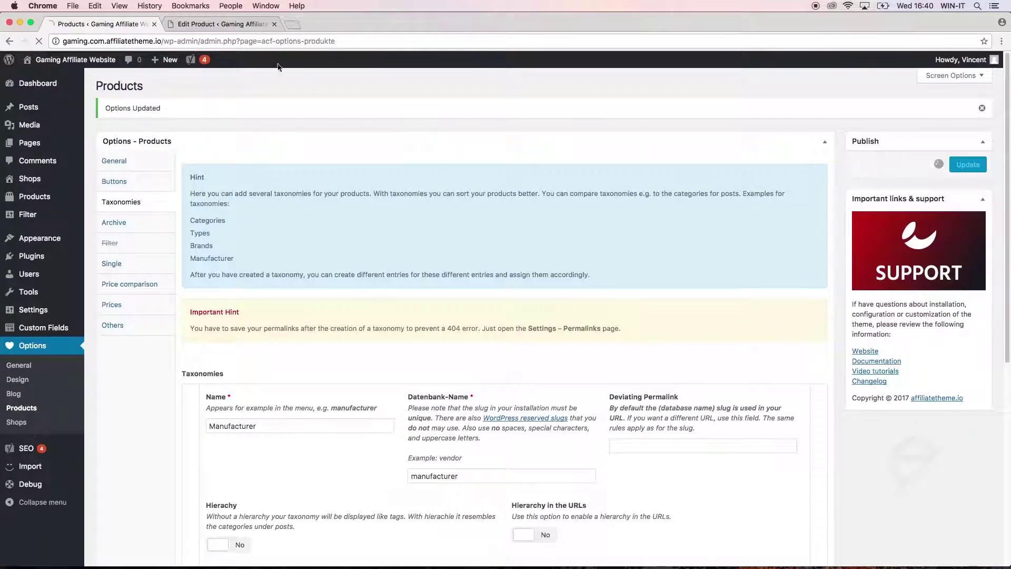
click(212, 25)
click(38, 41)
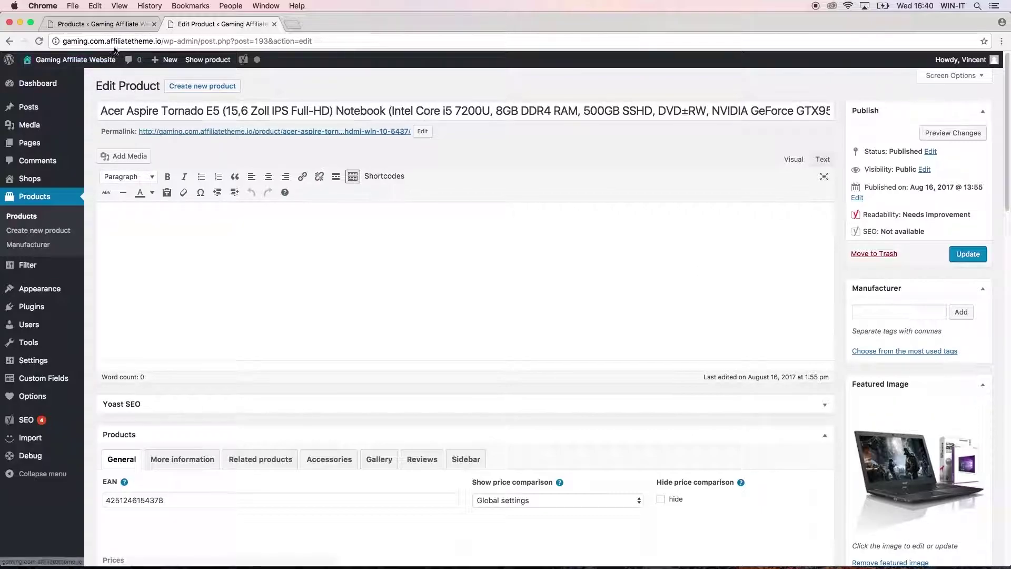
Return to the taxonomy settings and turn the Manufacturer taxonomy's hierarchy back on
click(103, 24)
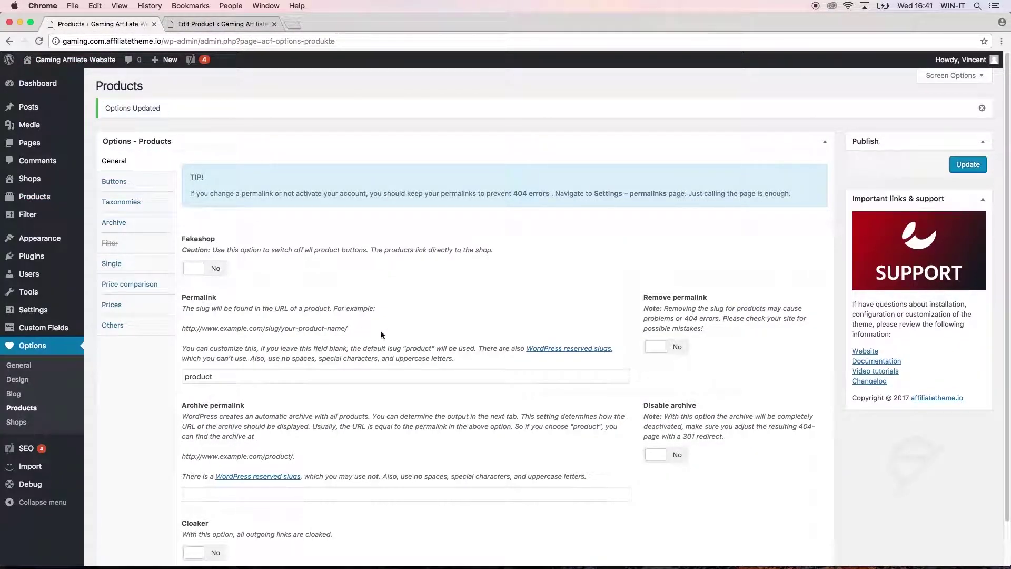
click(116, 205)
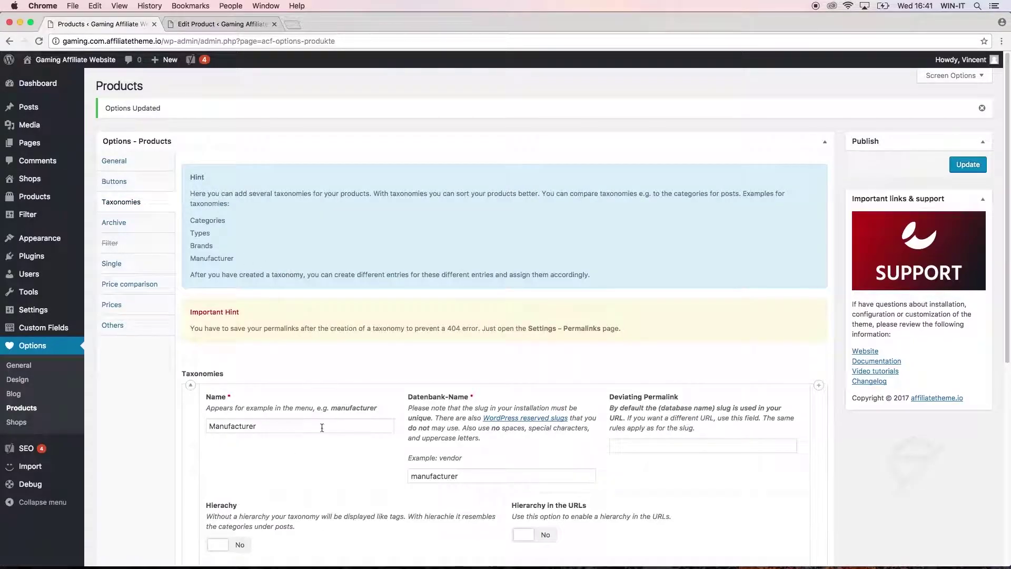
scroll(466, 447, down, 4)
scroll(431, 456, down, 3)
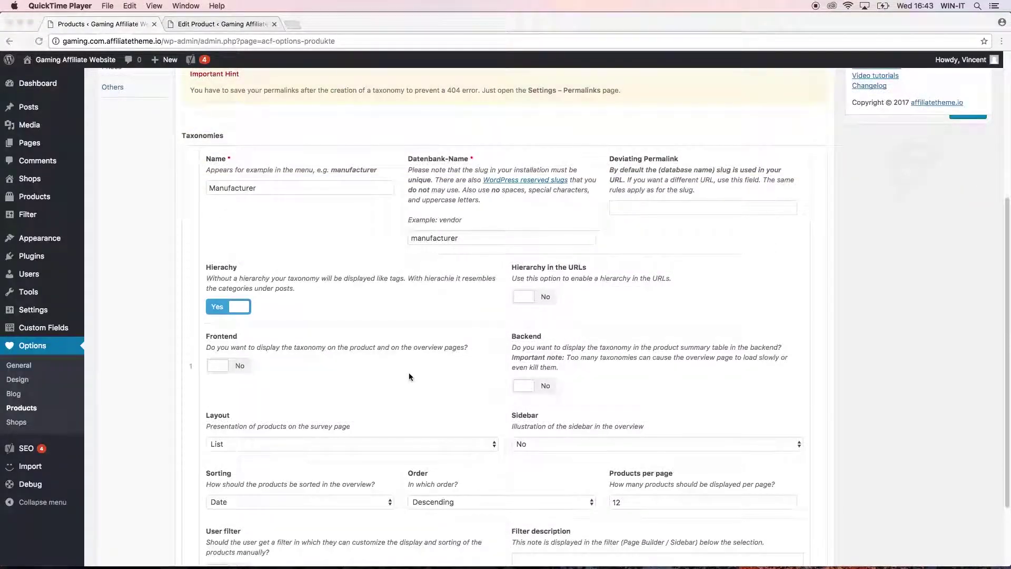
click(409, 372)
mouse_move(409, 377)
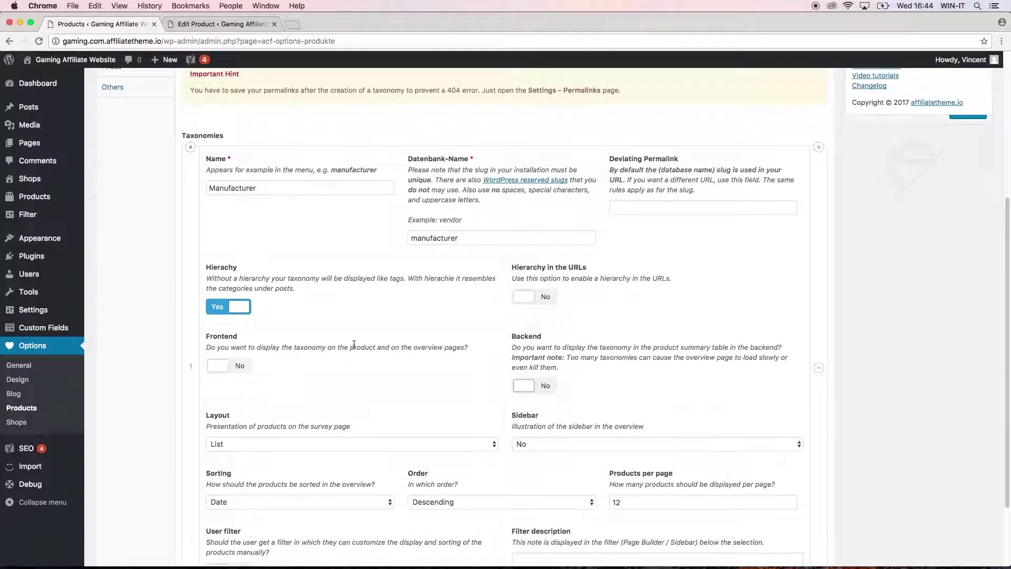
Enable both frontend and backend display for the Manufacturer taxonomy and review the note on overview page loading
click(274, 191)
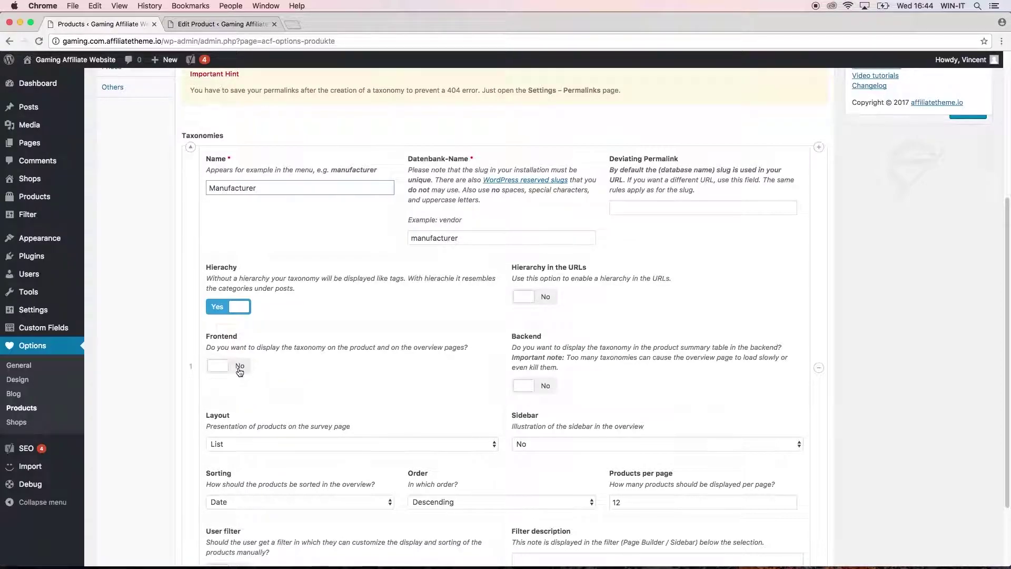
click(221, 366)
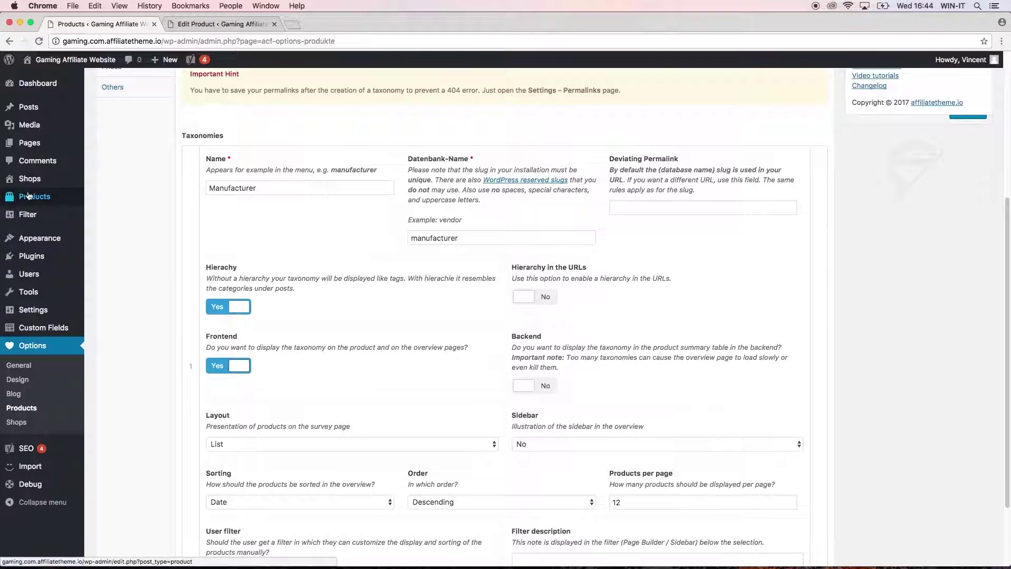
mouse_move(27, 198)
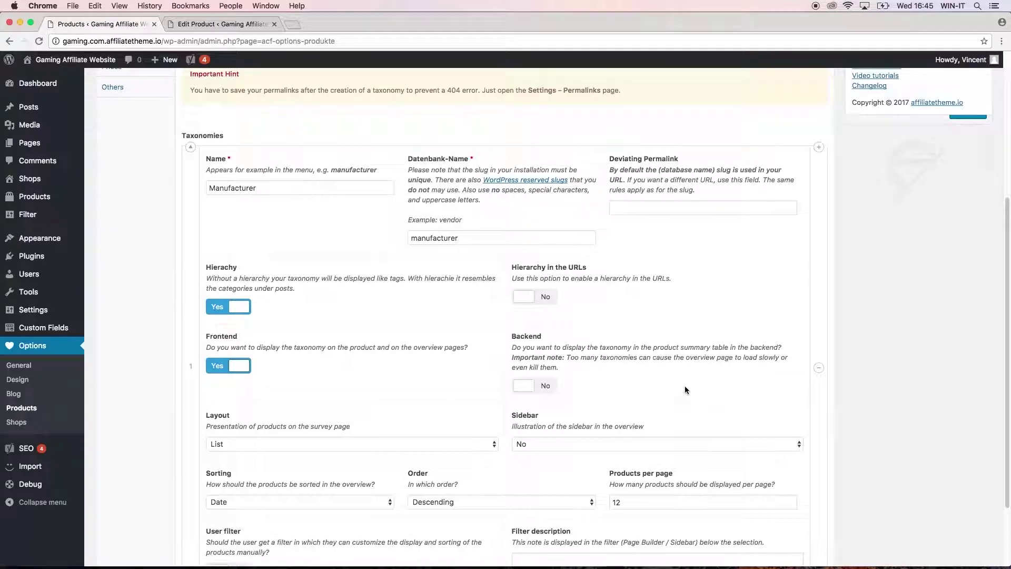
click(550, 387)
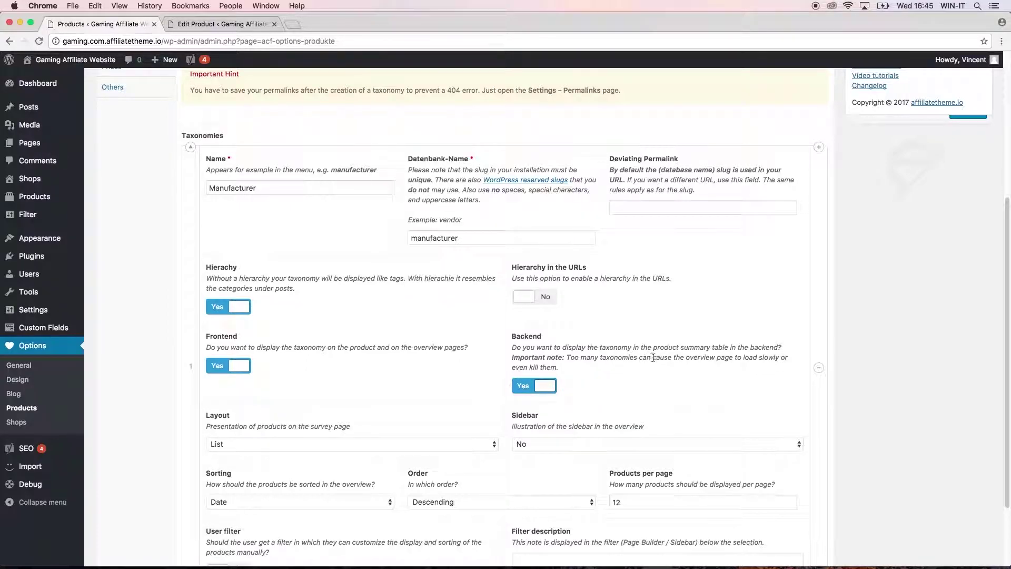
drag(567, 358, 560, 367)
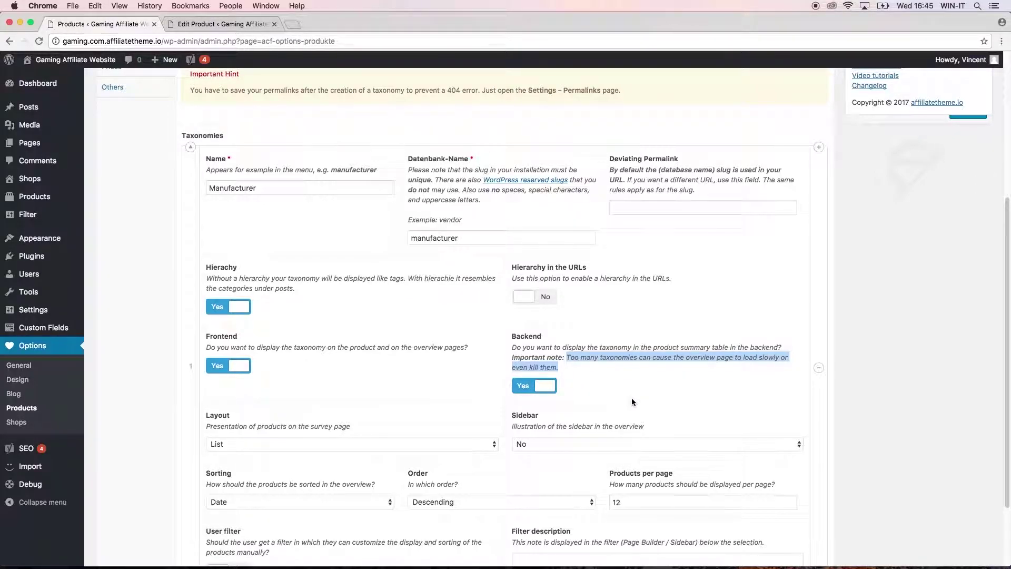
click(614, 389)
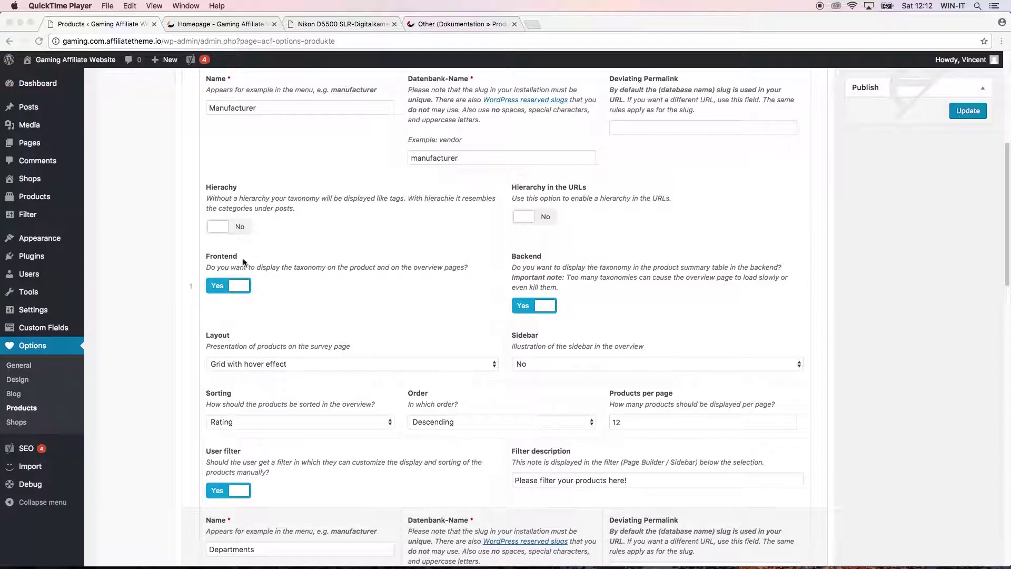
Examine how the manufacturer is displayed in the homepage product list and on the Acer Aspire Tornado E5 product page
click(351, 286)
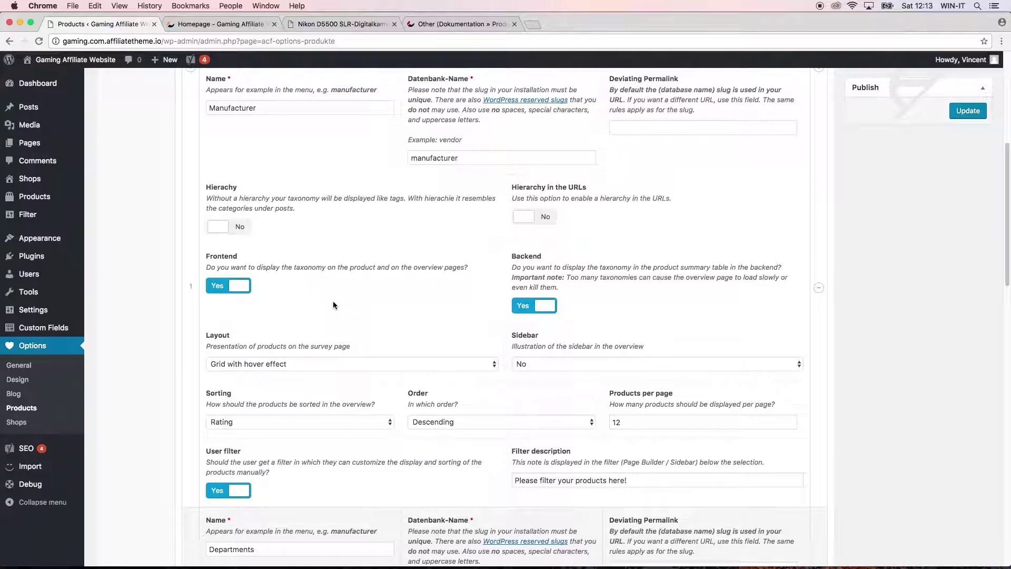
scroll(333, 302, up, 2)
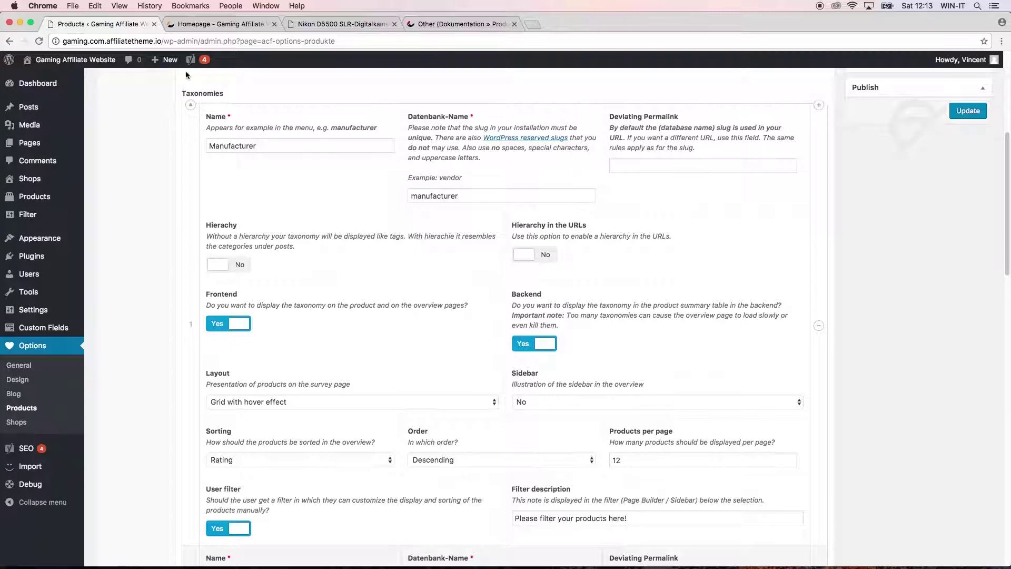
click(190, 26)
click(38, 41)
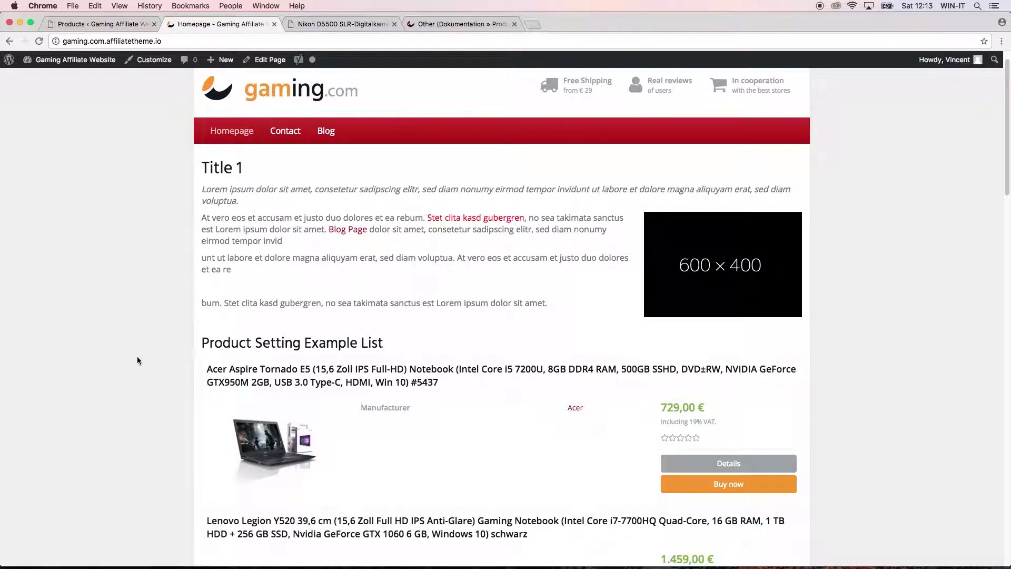
scroll(173, 391, down, 3)
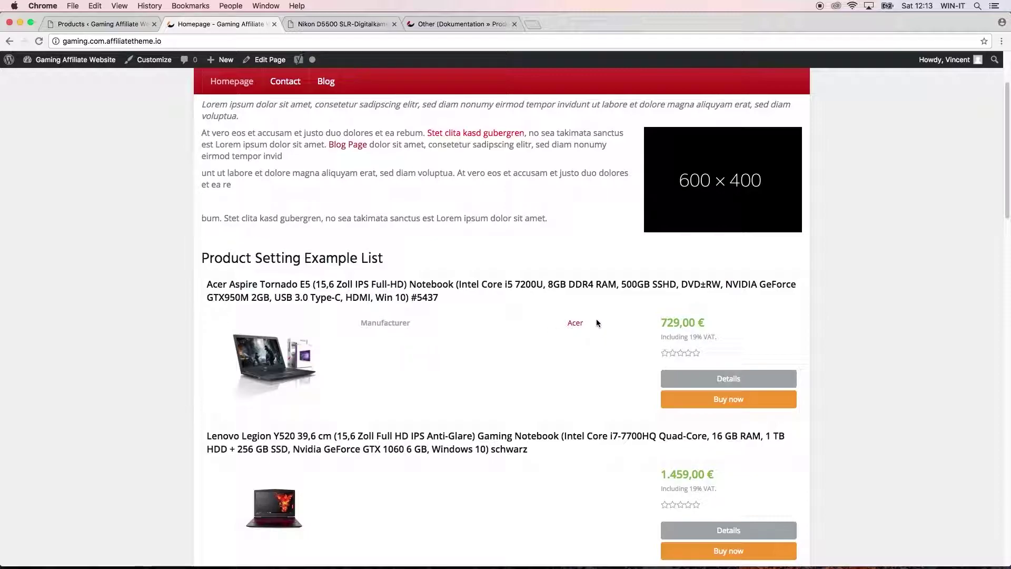
click(415, 294)
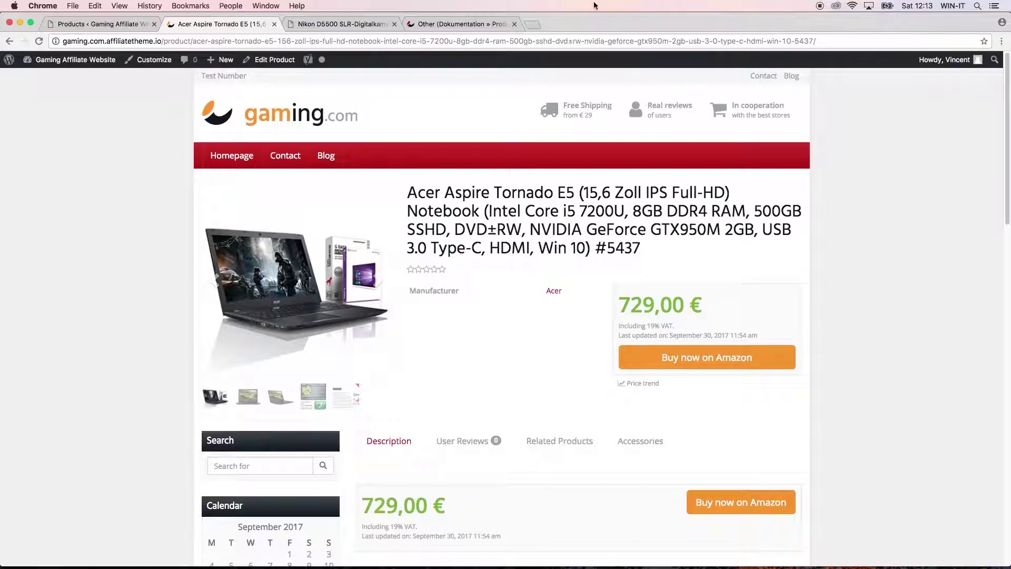
Open the product overview in the backend from the product options page
click(121, 24)
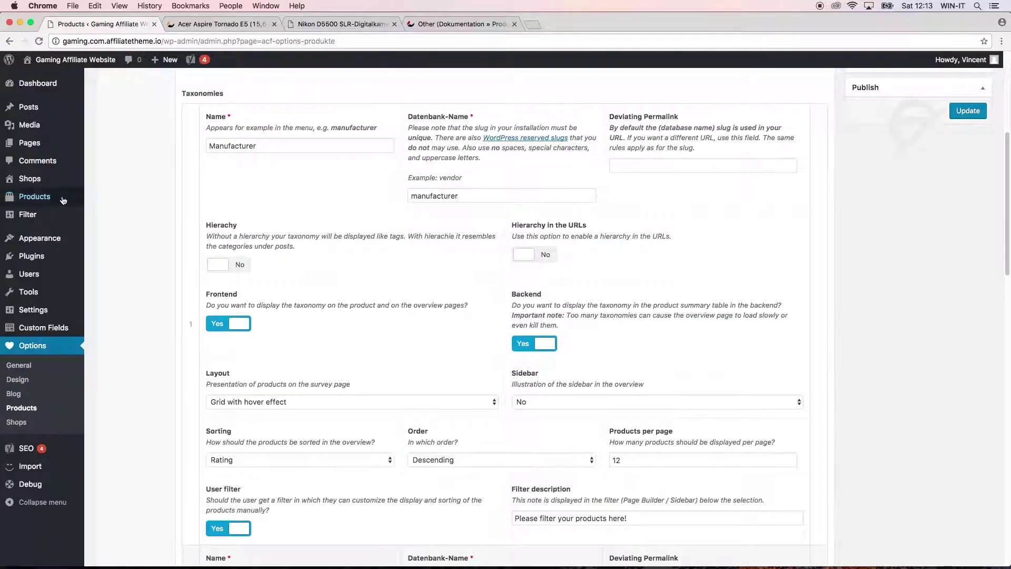
mouse_move(67, 201)
click(116, 199)
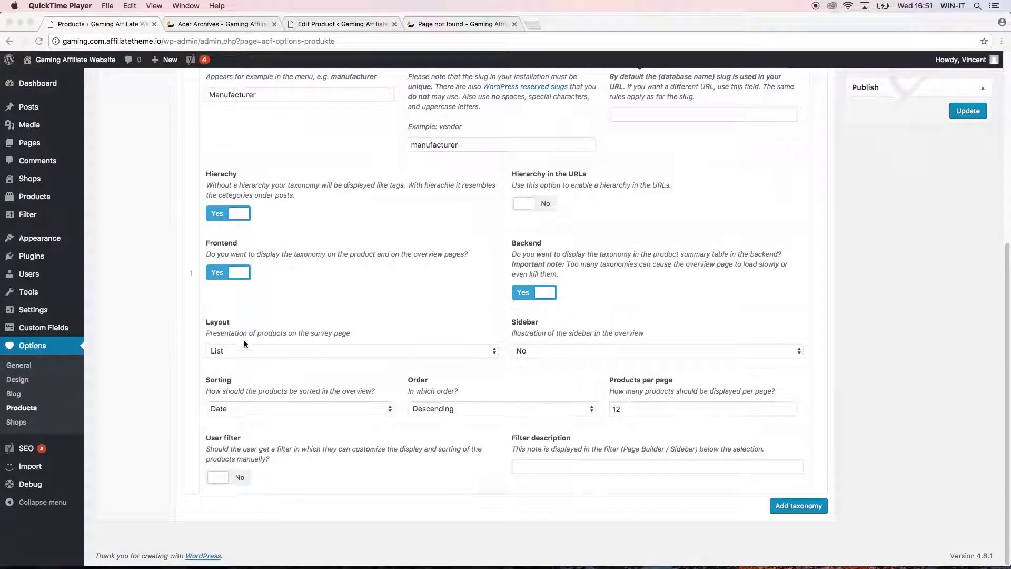
Examine the Acer manufacturer archive page's URL and product layout alongside the taxonomy's Layout option
click(248, 316)
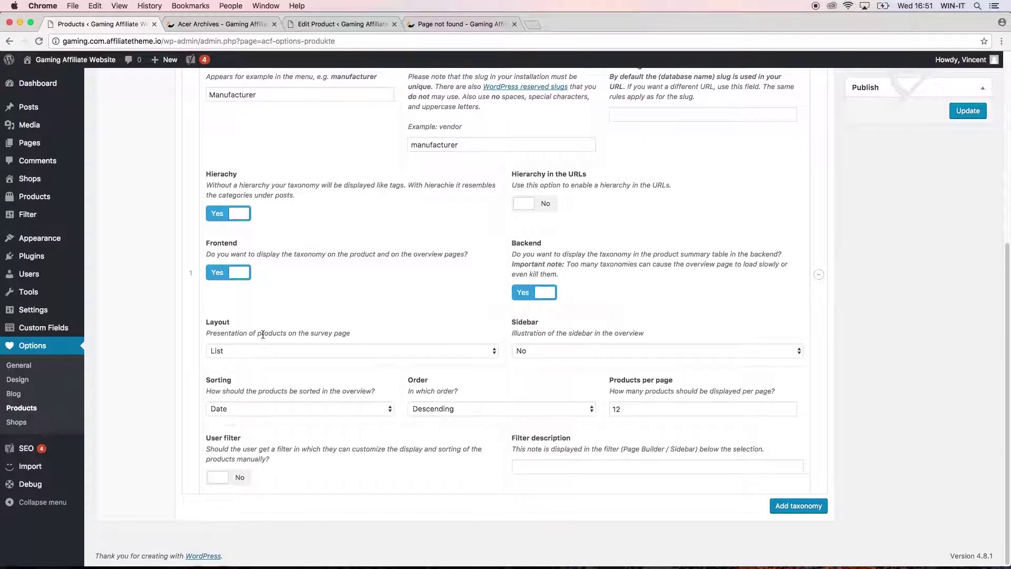
click(212, 24)
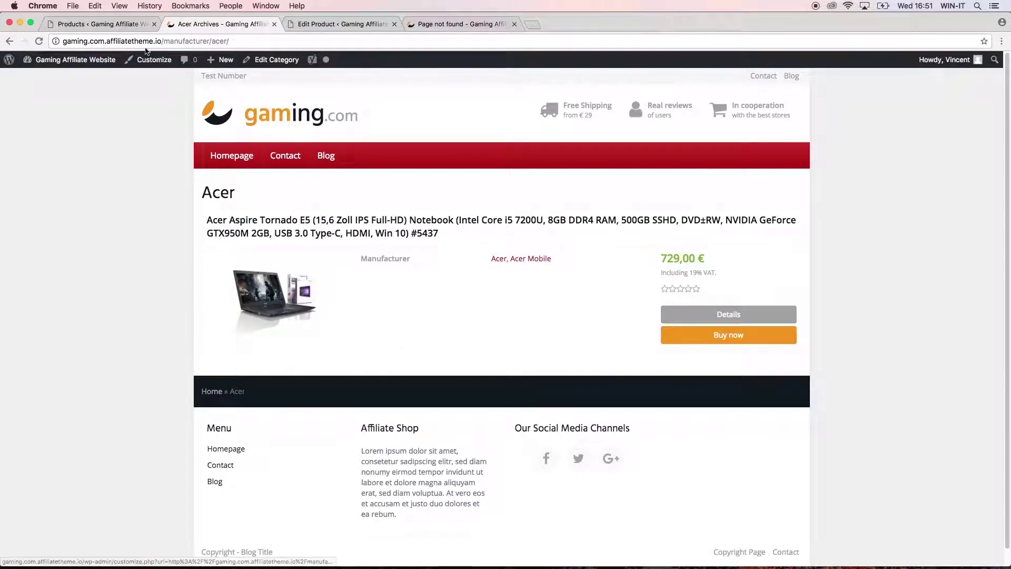
drag(64, 42, 211, 40)
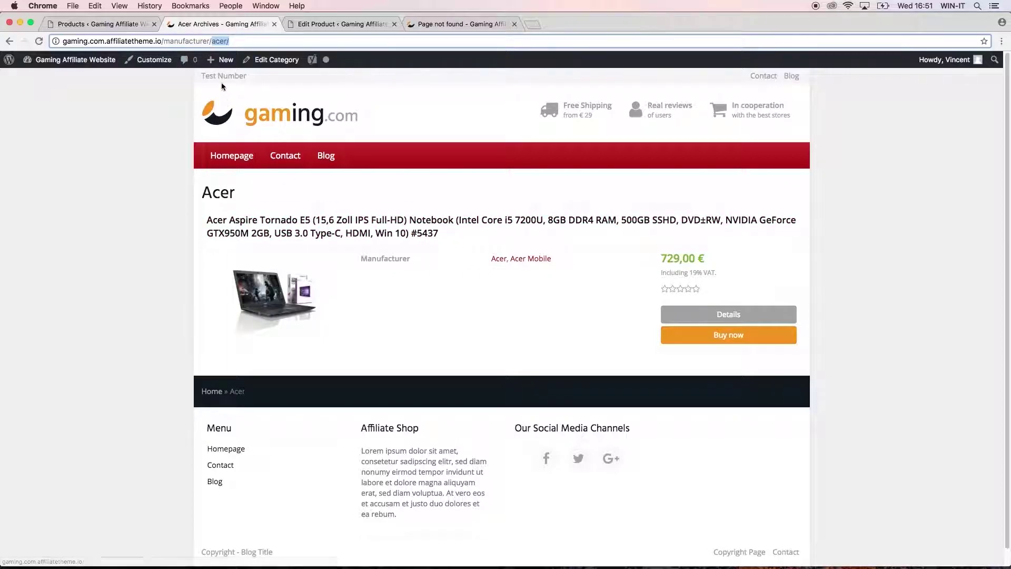
click(258, 43)
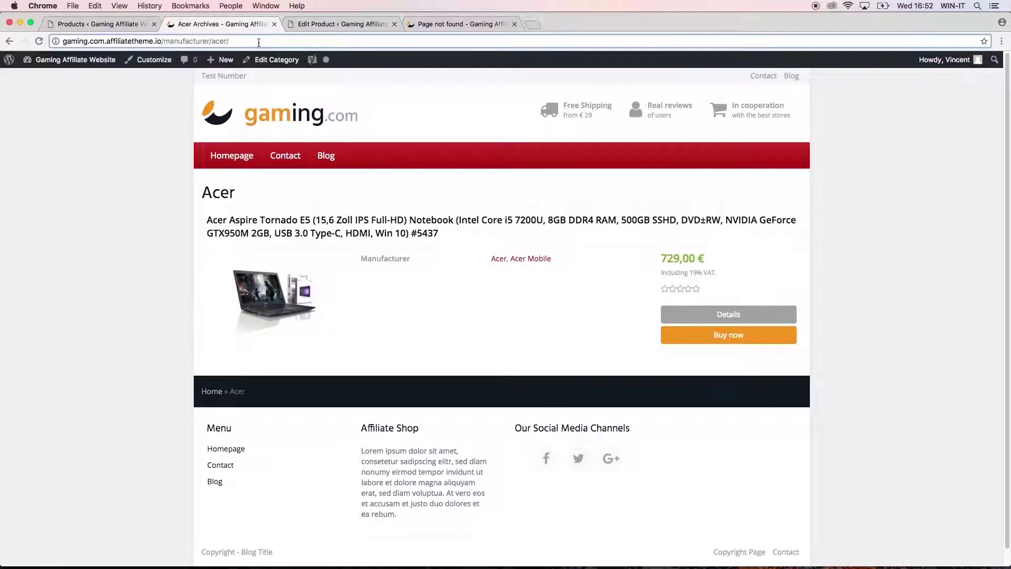
click(116, 28)
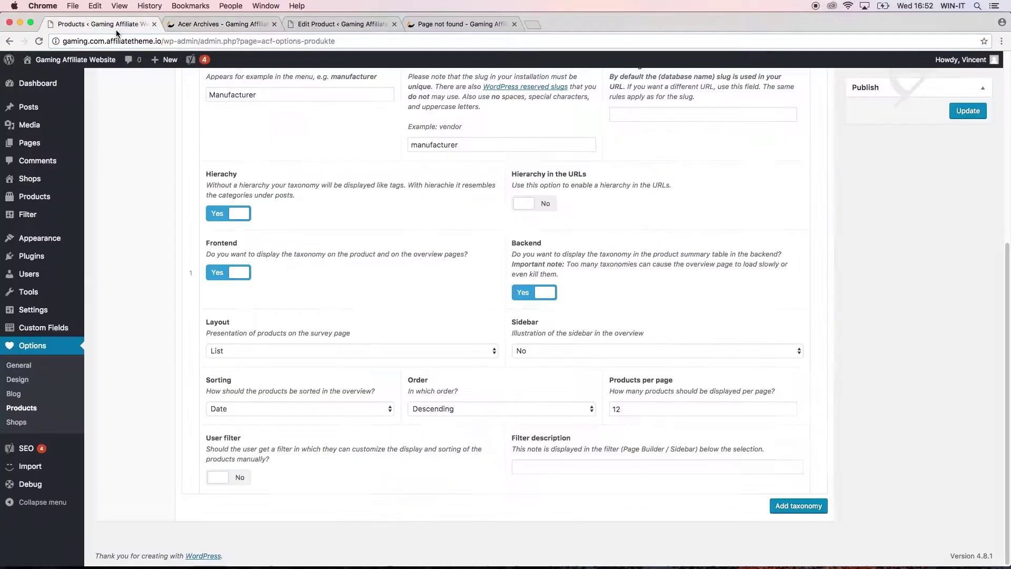
click(195, 23)
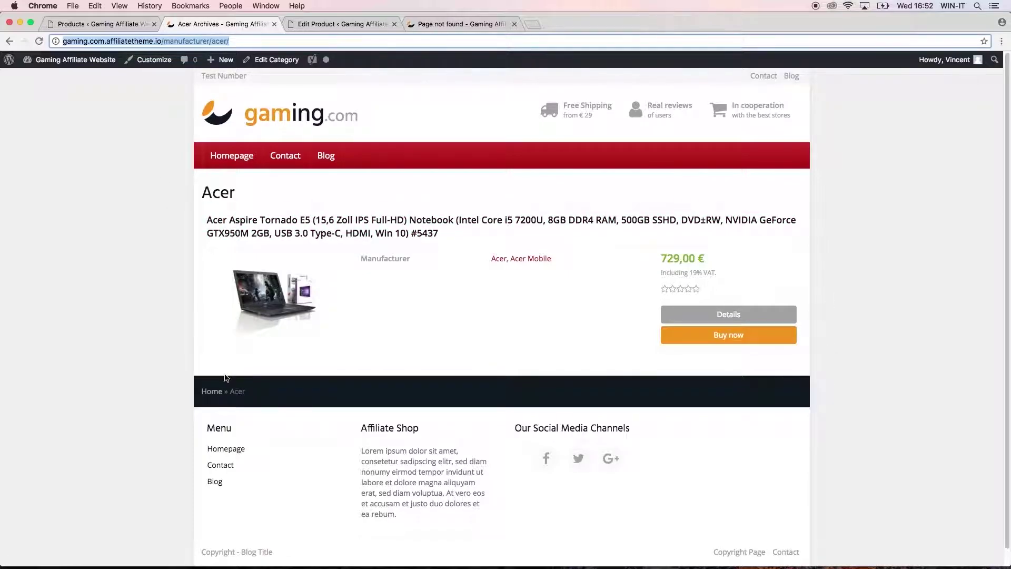
Set the Manufacturer taxonomy's layout to Grid, save the options and reload the Acer archive page
click(100, 24)
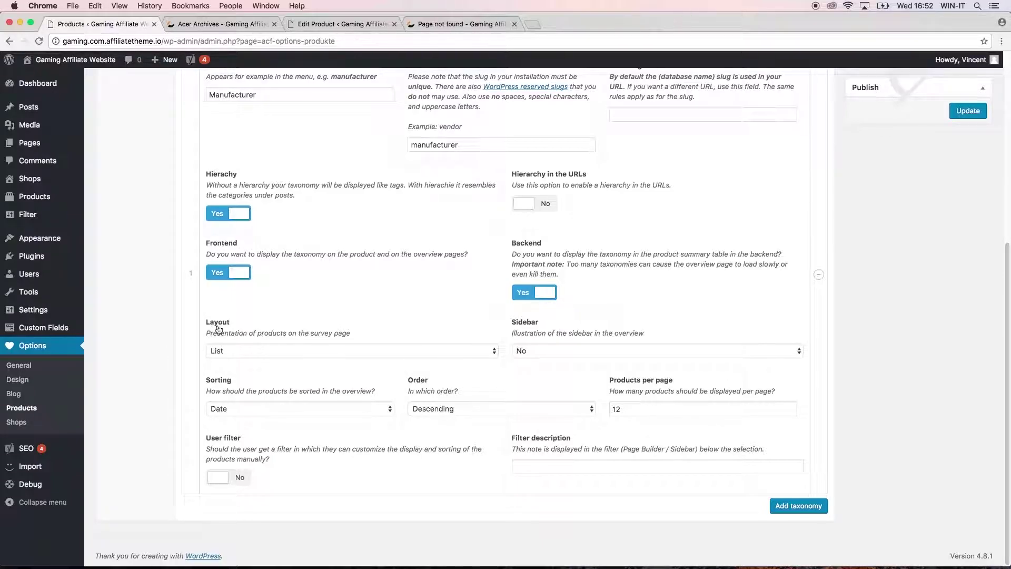
click(223, 347)
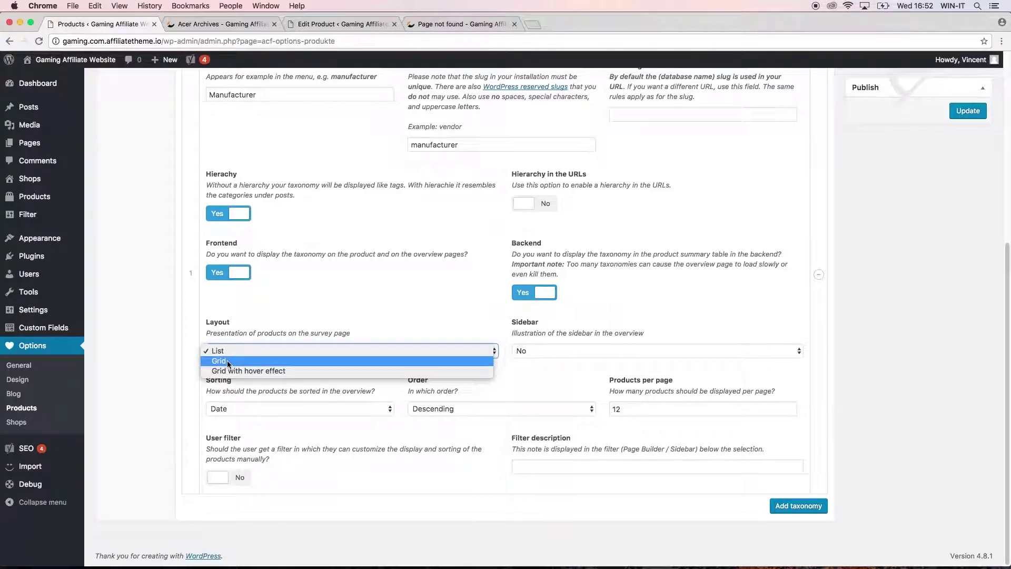
click(226, 360)
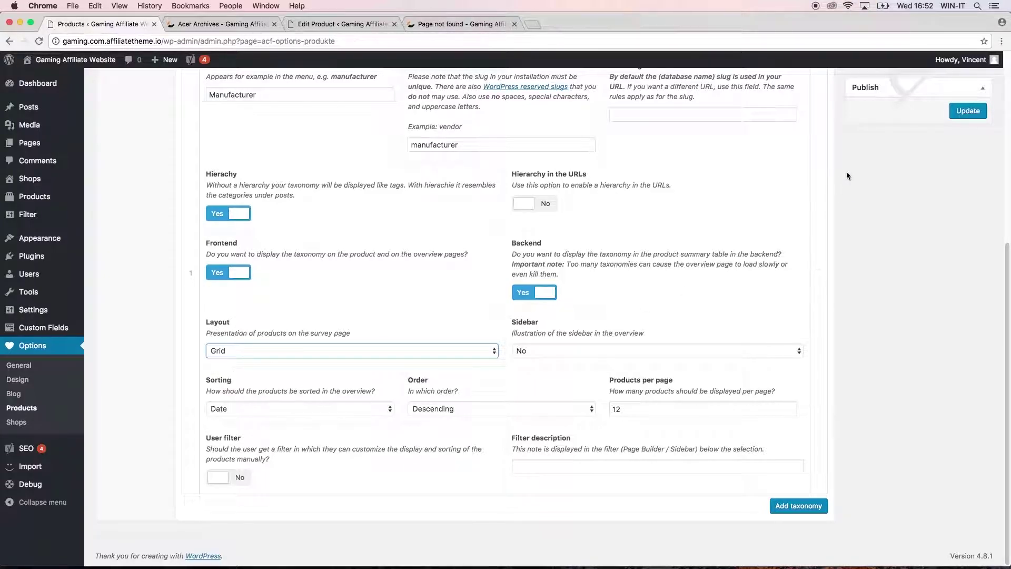
click(969, 112)
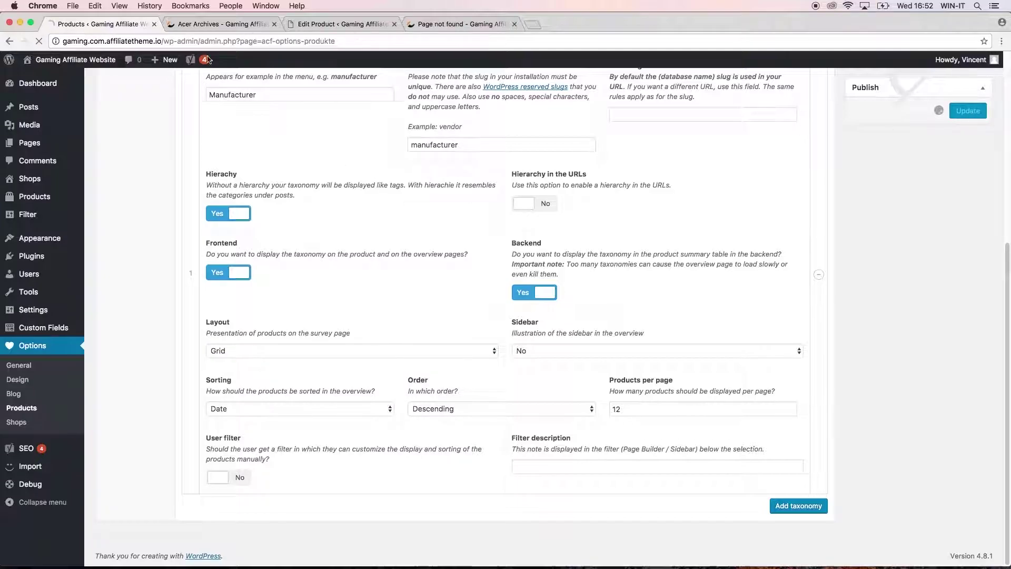
click(180, 24)
click(39, 41)
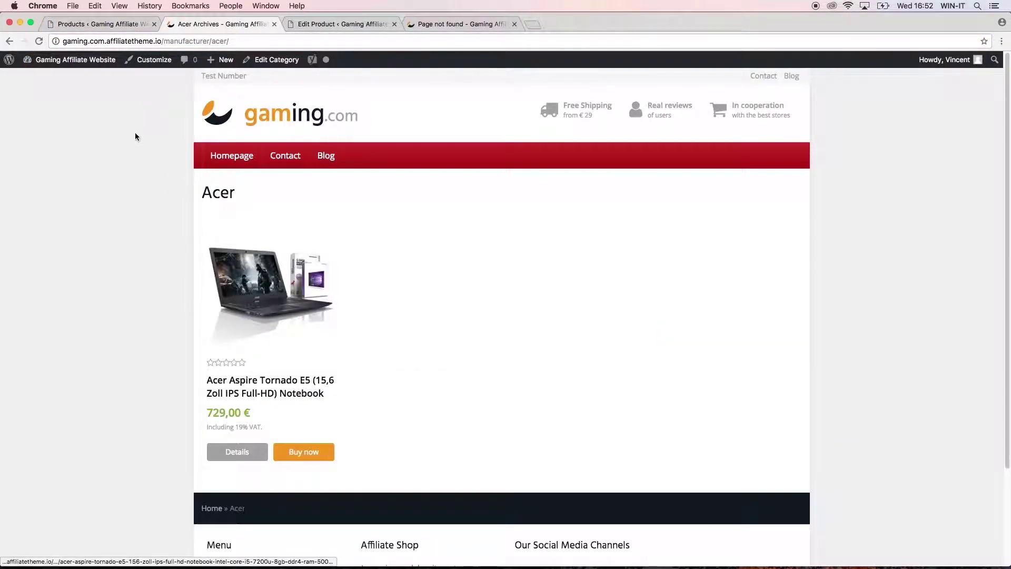
Return to the taxonomy settings and set the Manufacturer taxonomy's layout to Grid with hover effect
click(101, 23)
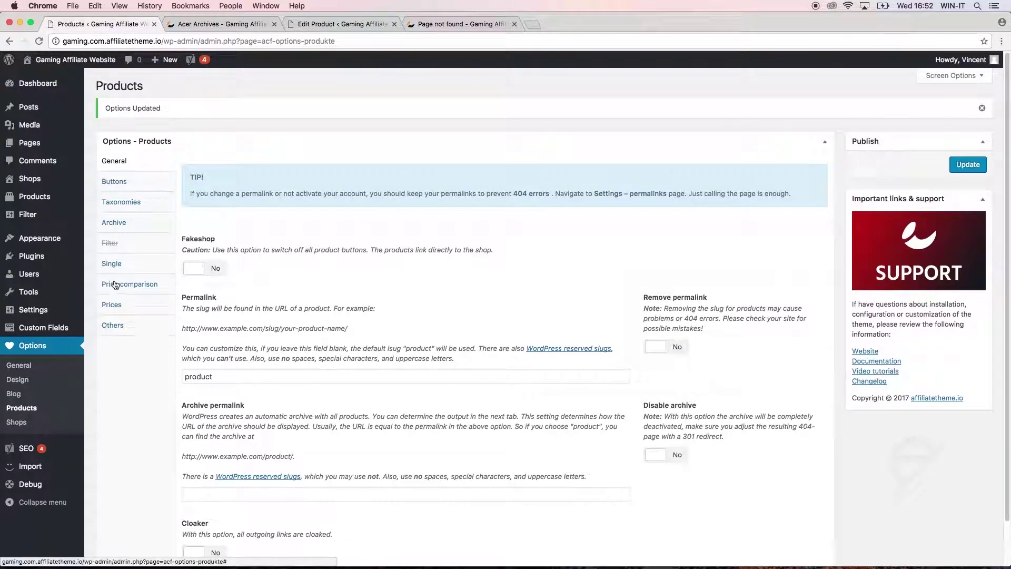
click(146, 188)
click(148, 202)
scroll(318, 410, down, 10)
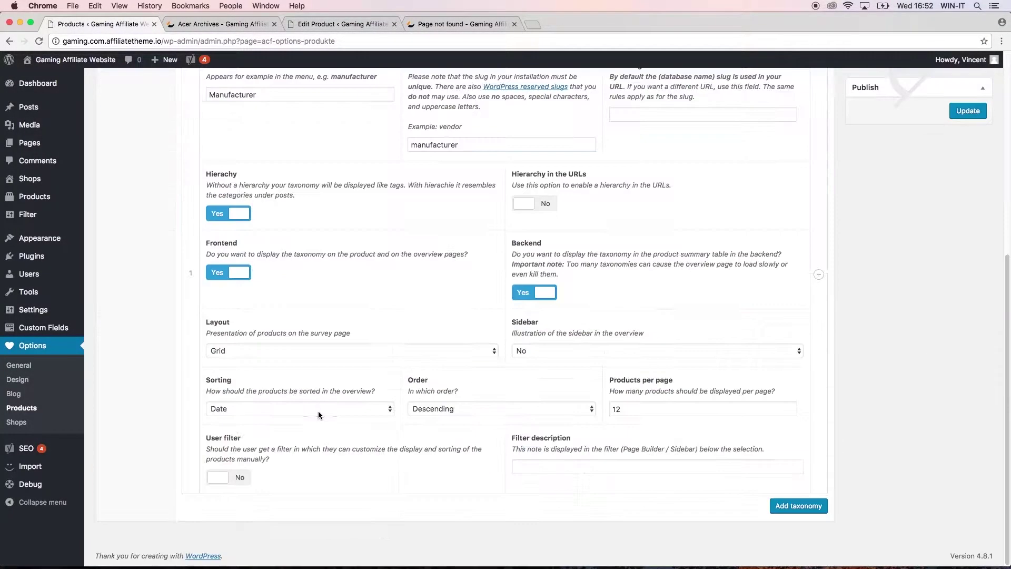
click(320, 352)
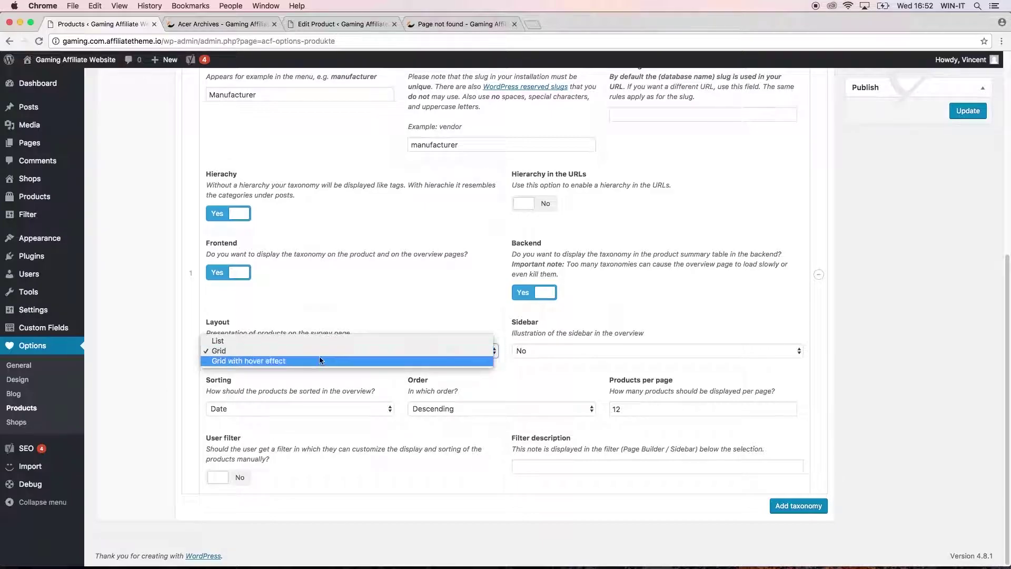
click(319, 361)
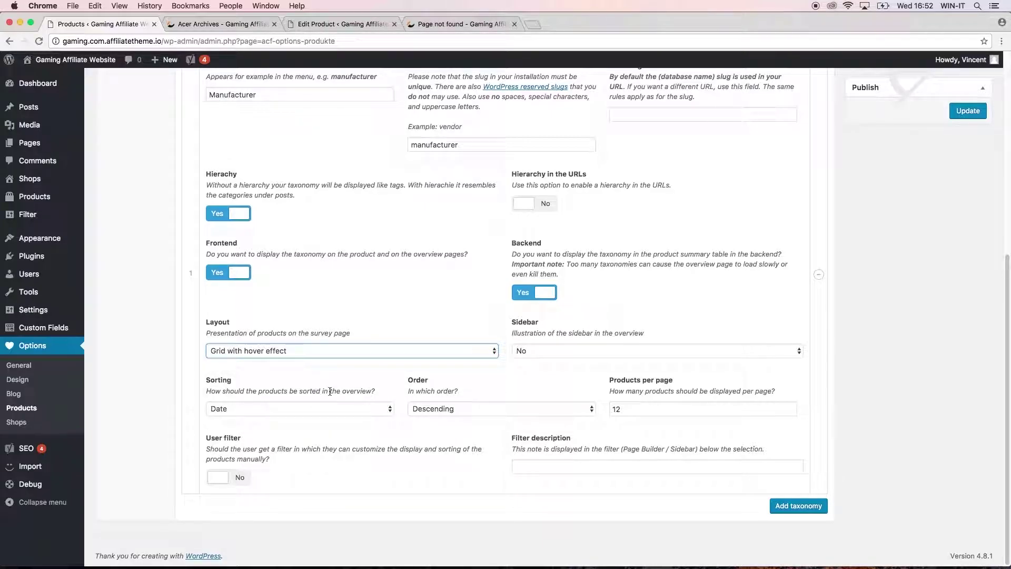
Set the Manufacturer taxonomy's sidebar to Left with an 8/4 content/sidebar ratio and save the options
click(621, 350)
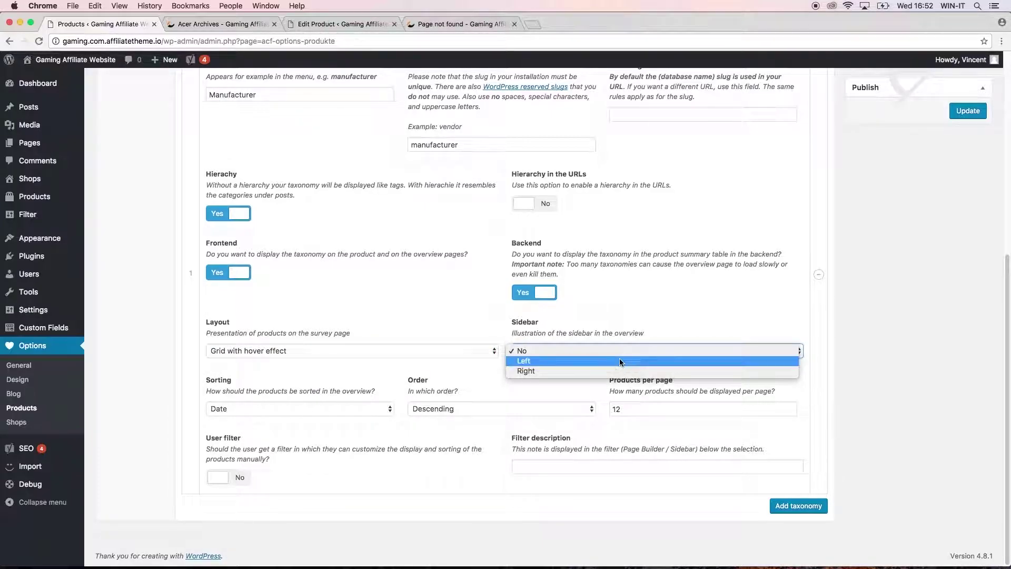
click(619, 358)
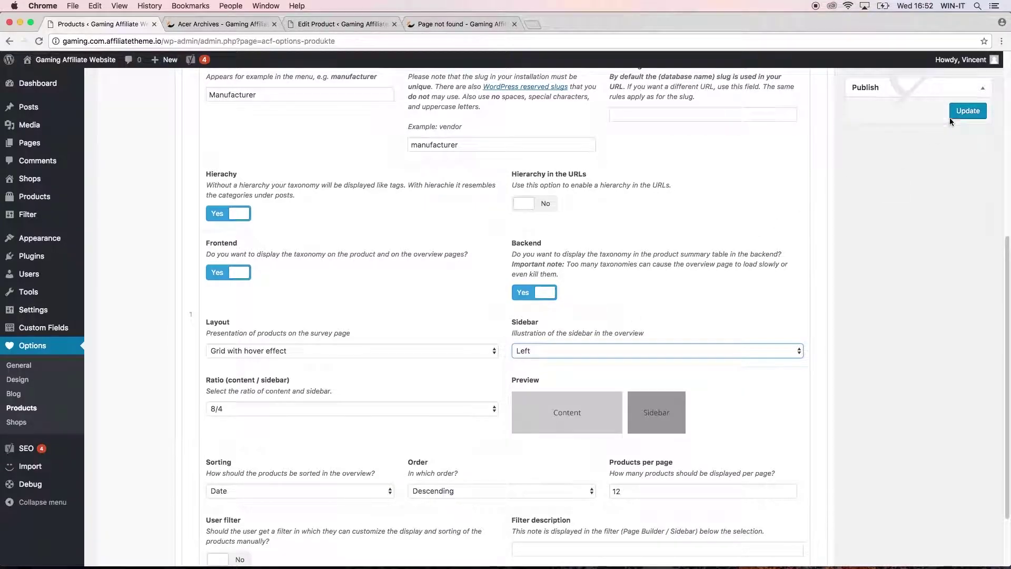
click(437, 403)
click(428, 418)
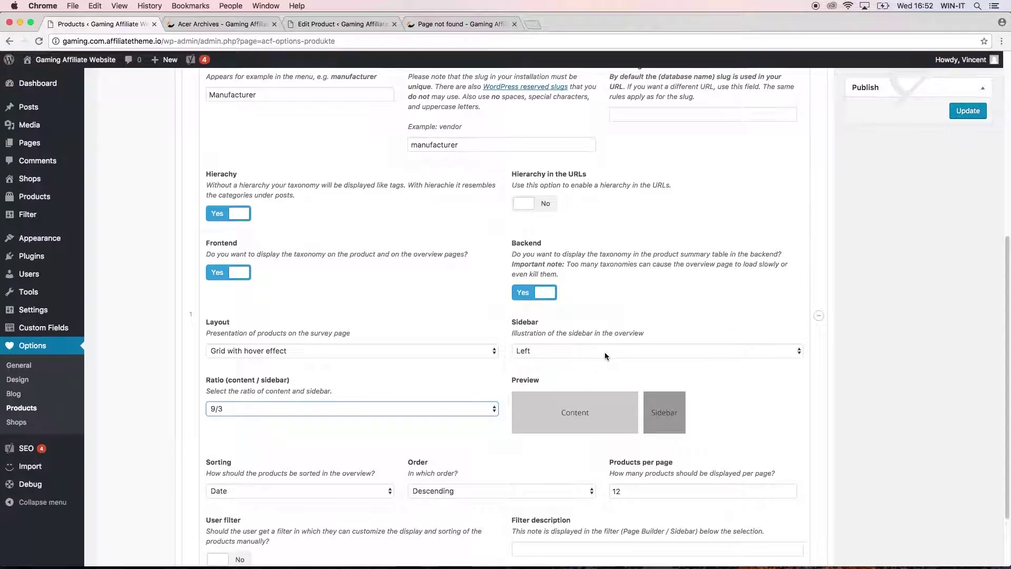
click(957, 112)
click(447, 409)
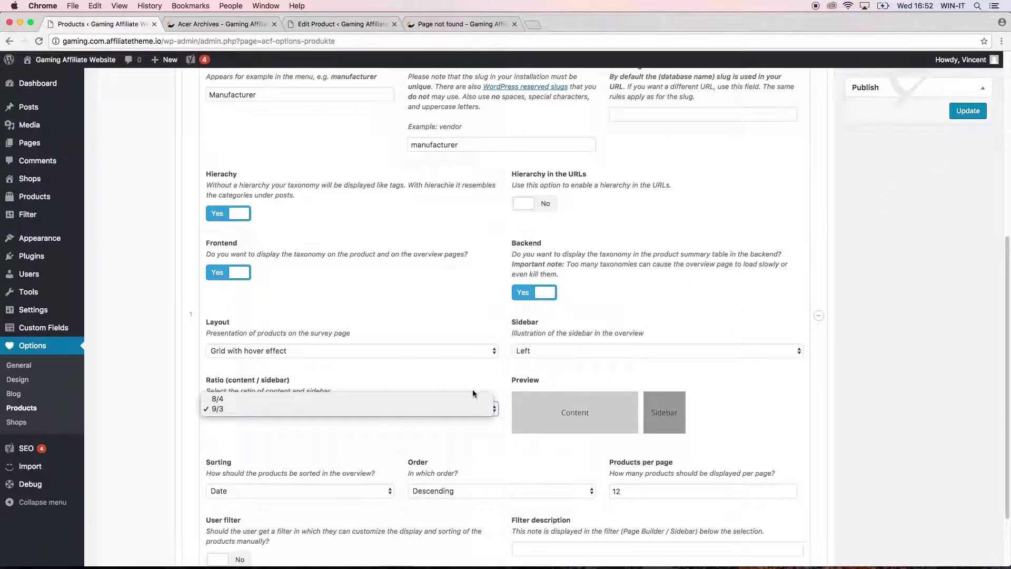
click(438, 399)
click(959, 114)
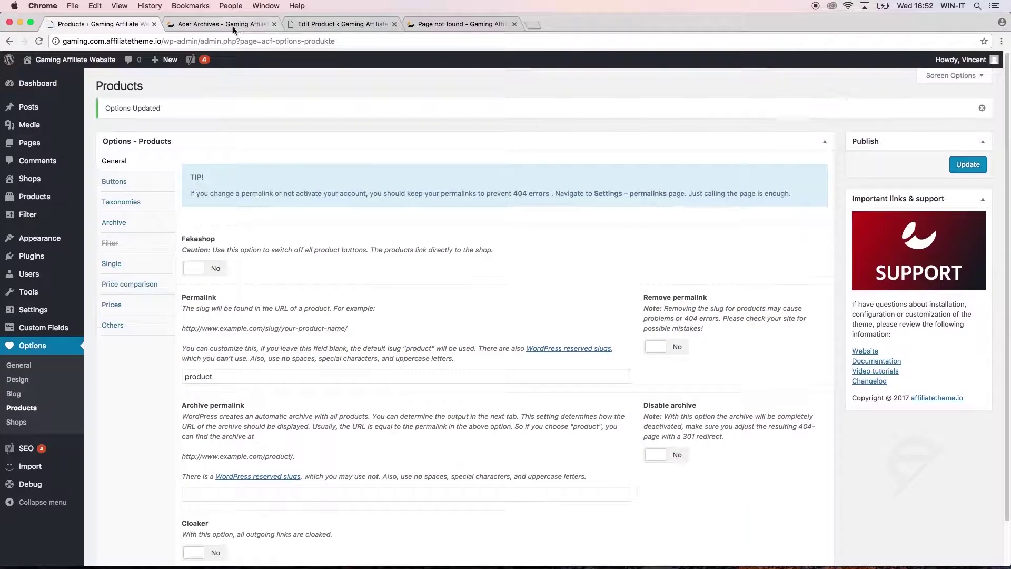
Reload the Acer archive page and examine its sidebar widgets and product layout
click(233, 26)
click(38, 41)
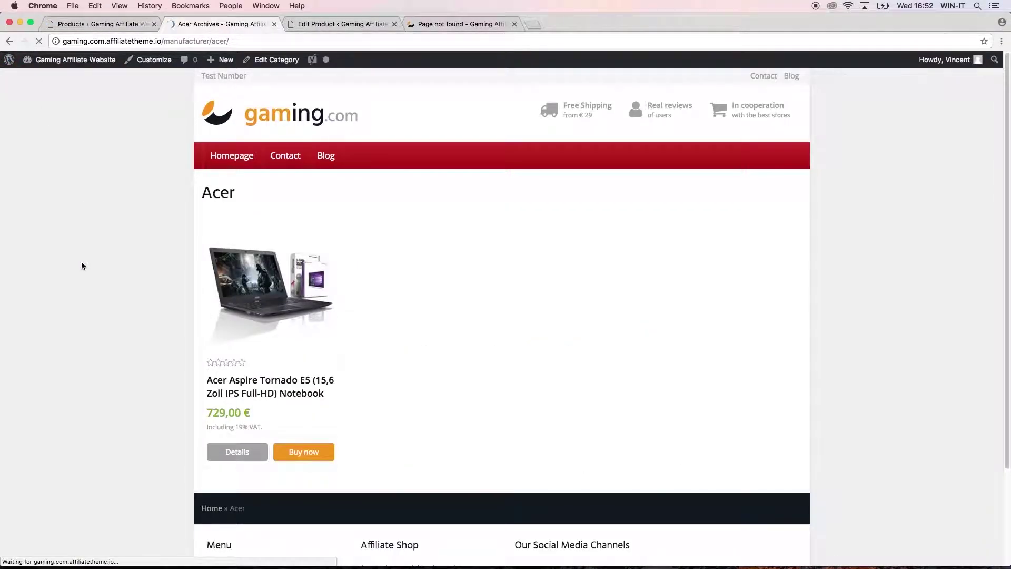
scroll(74, 330, down, 3)
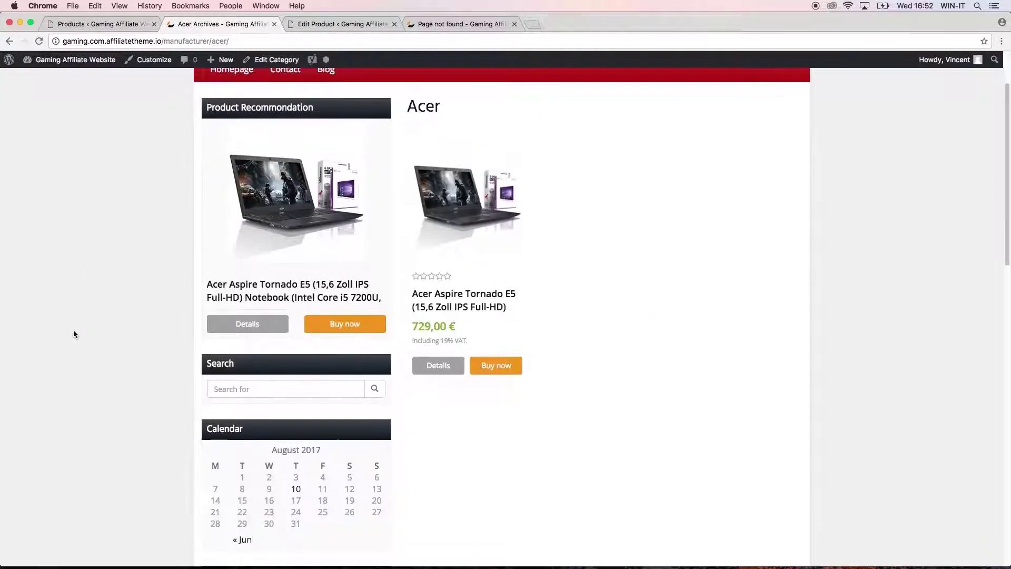
scroll(74, 330, down, 10)
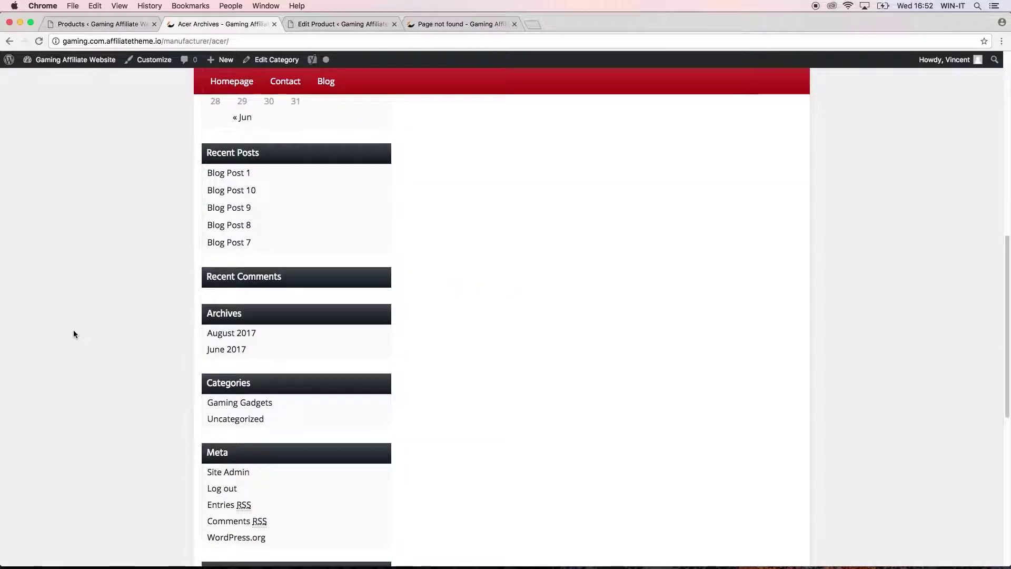
scroll(74, 334, up, 8)
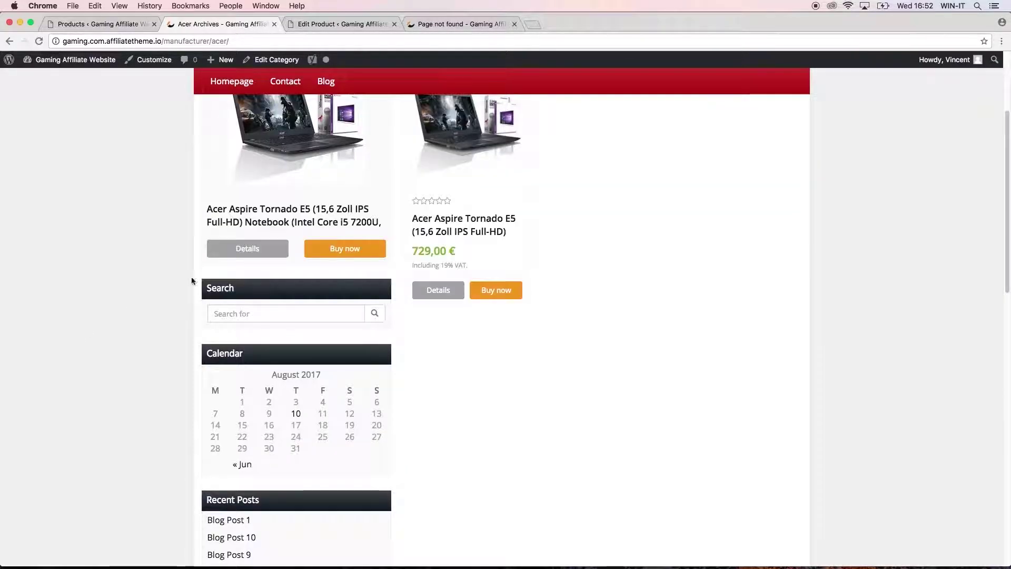
scroll(470, 179, down, 1)
scroll(474, 196, up, 4)
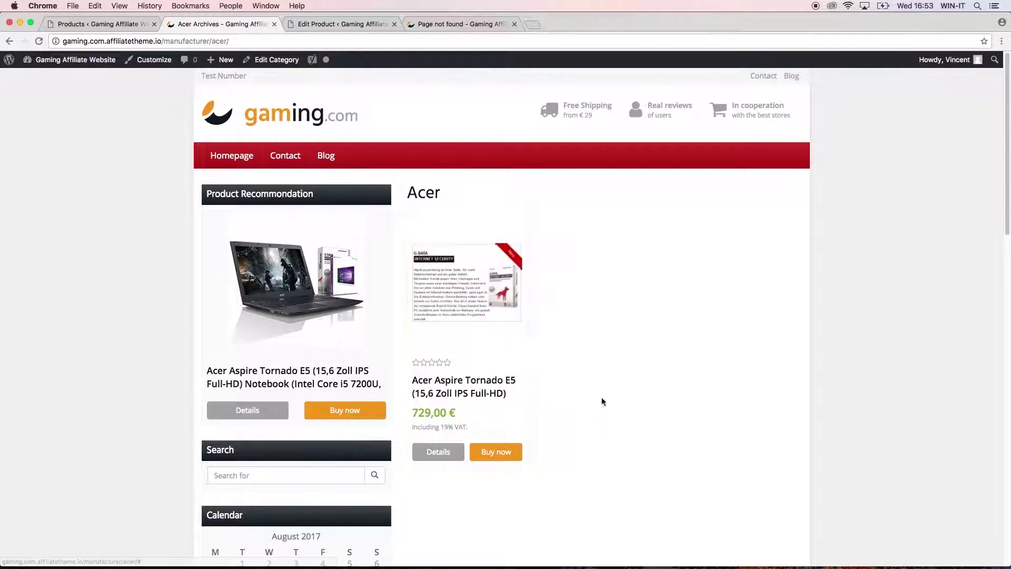
Return to the taxonomy settings and set the Manufacturer taxonomy's sidebar to No
click(100, 24)
scroll(439, 415, down, 1)
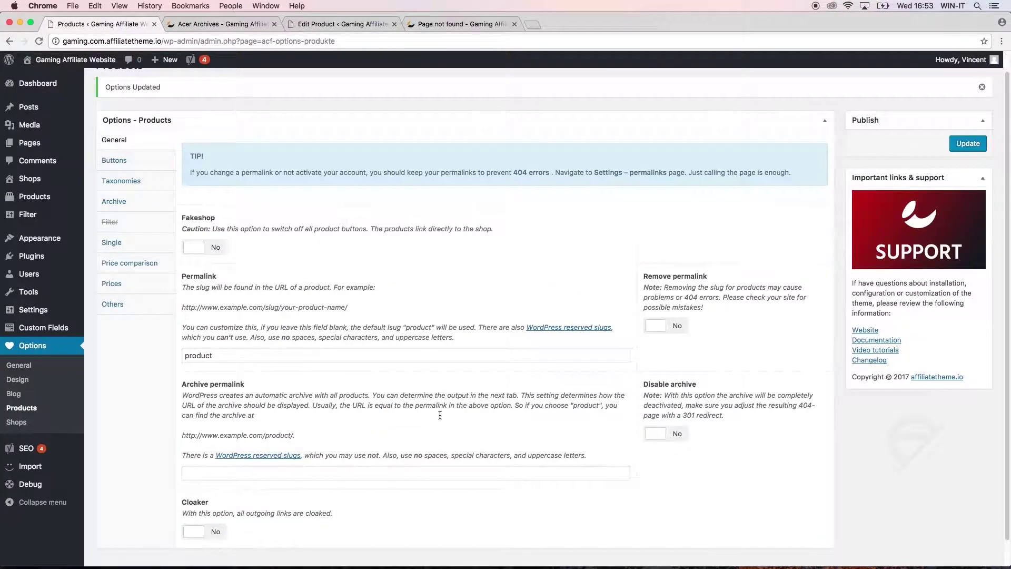
click(138, 153)
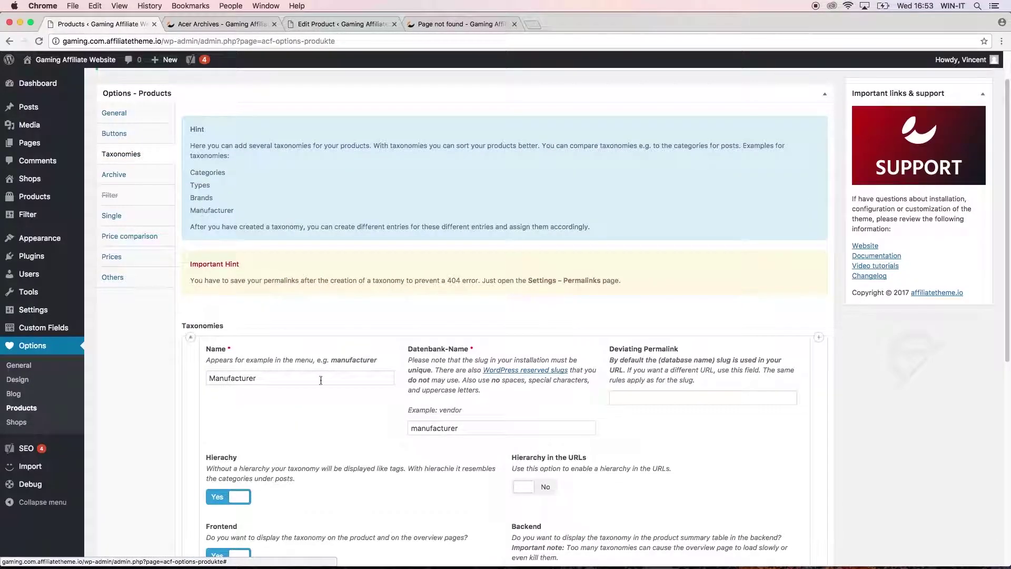
scroll(353, 443, down, 7)
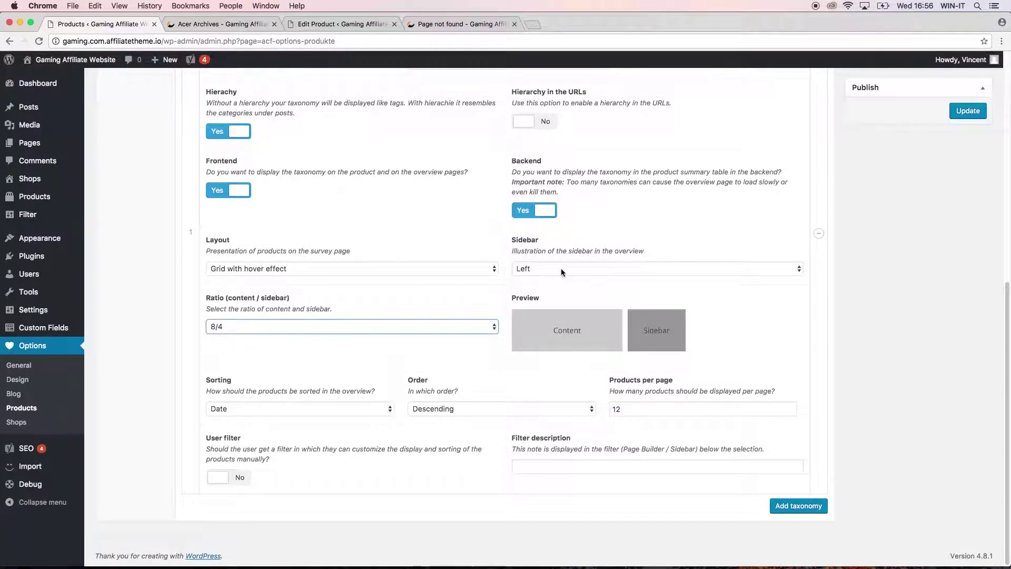
click(561, 268)
click(547, 270)
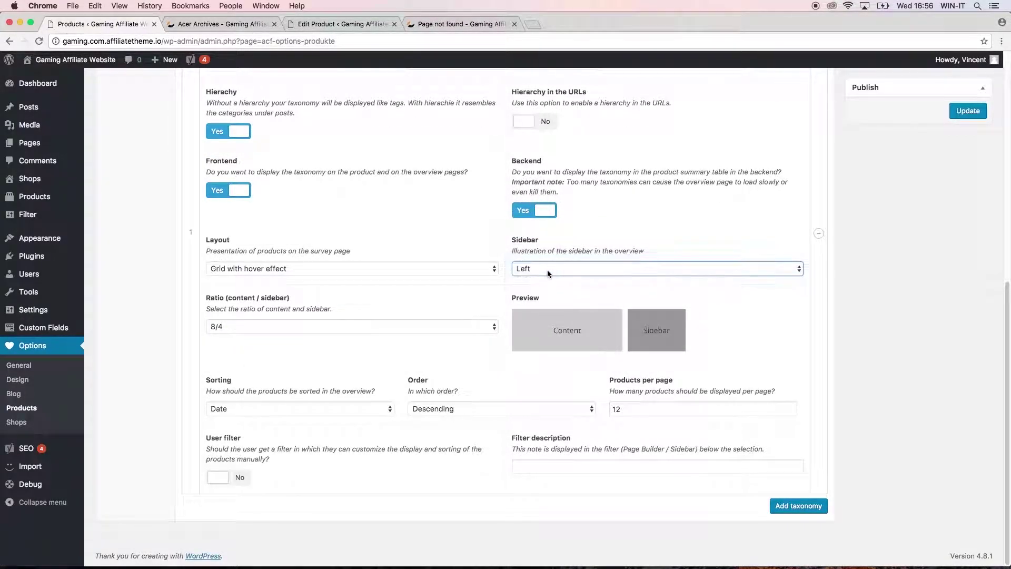
key(n)
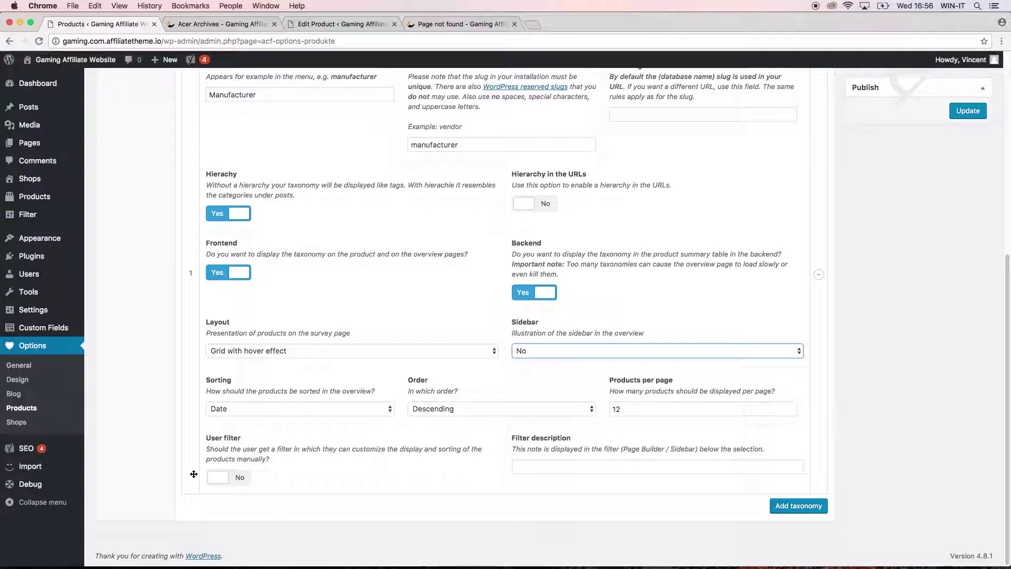
Set the Manufacturer taxonomy's product sorting to Rating in descending order
click(227, 392)
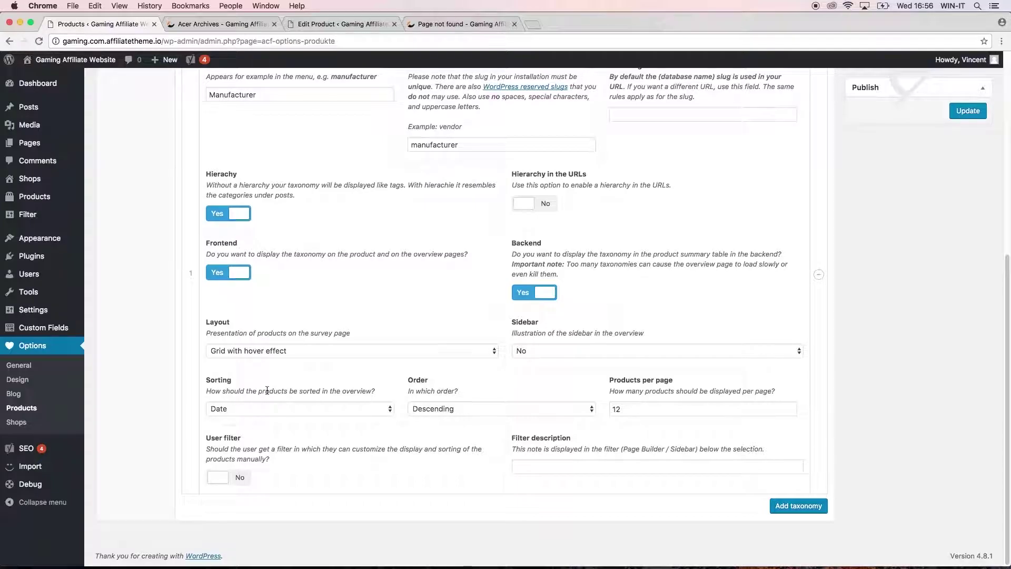
click(262, 409)
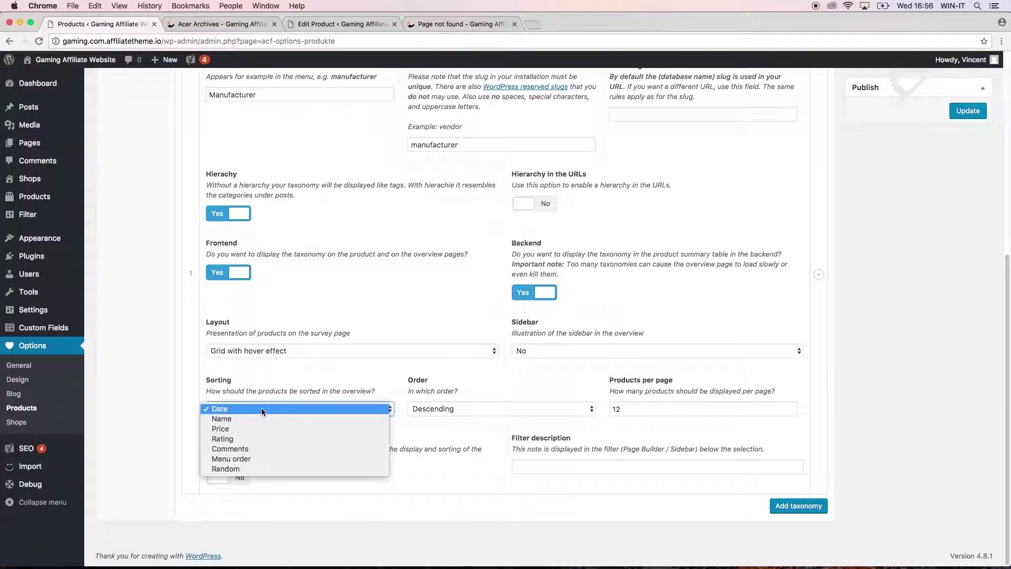
click(251, 439)
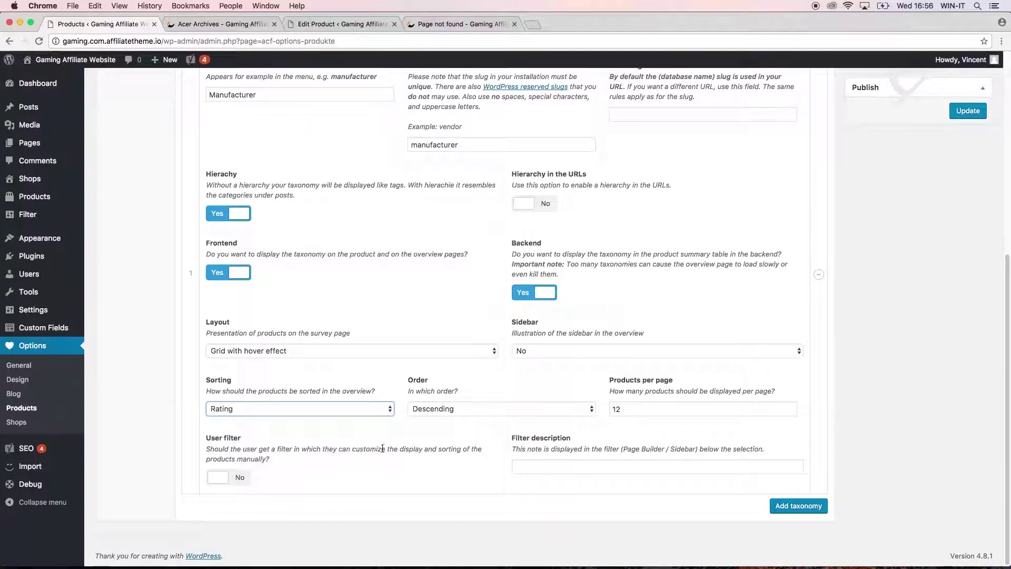
click(511, 415)
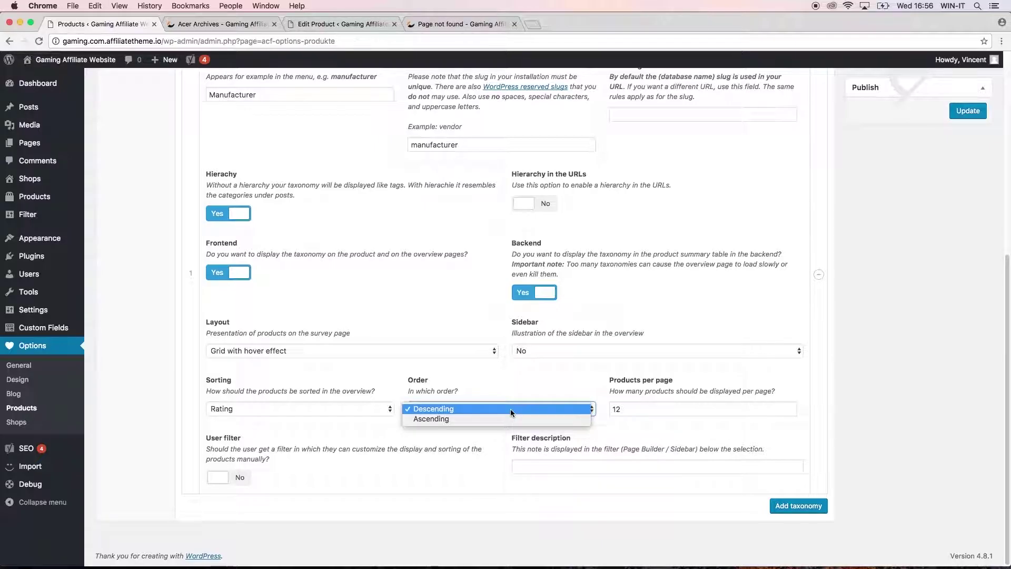
click(510, 409)
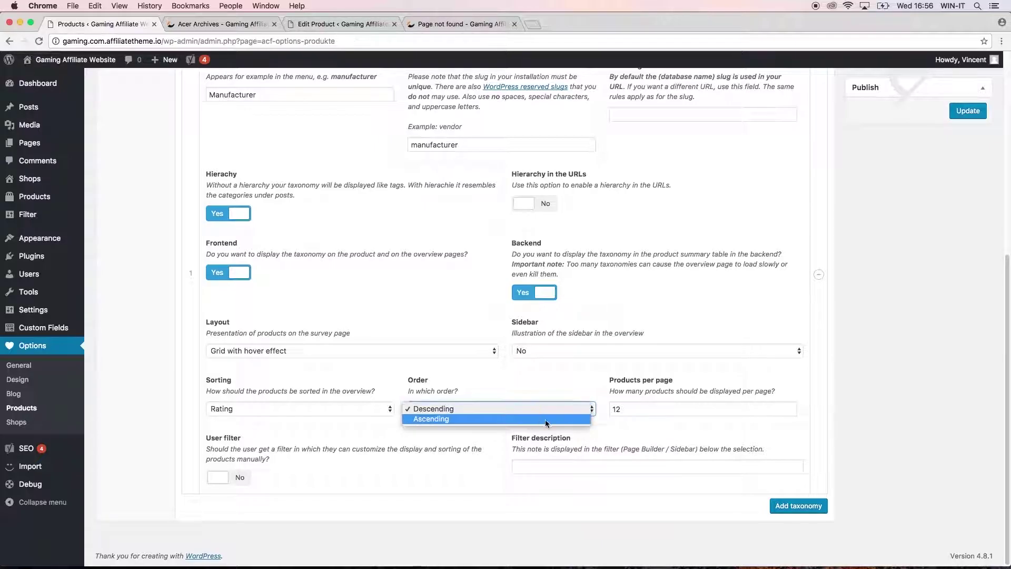
click(657, 413)
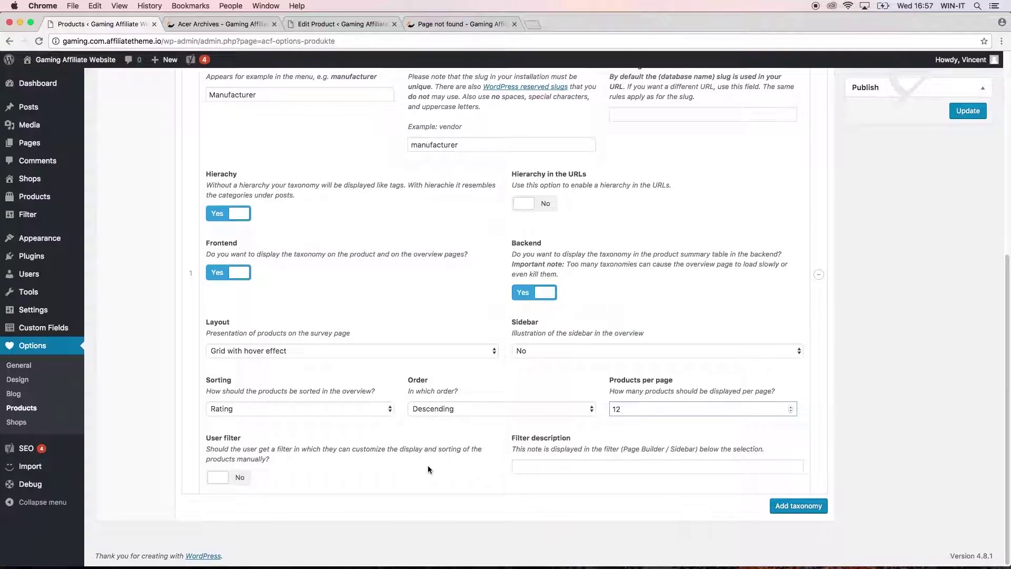
Enable the Manufacturer taxonomy's user filter with the description "Please filter your products here!" and save the options
click(236, 478)
click(544, 466)
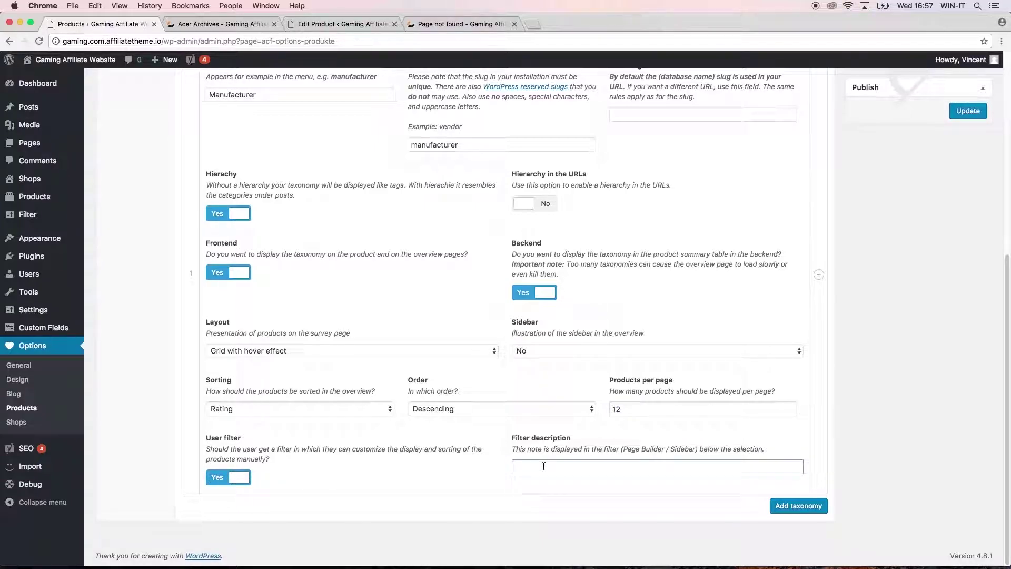
text(Please filter your products here)
key(Return)
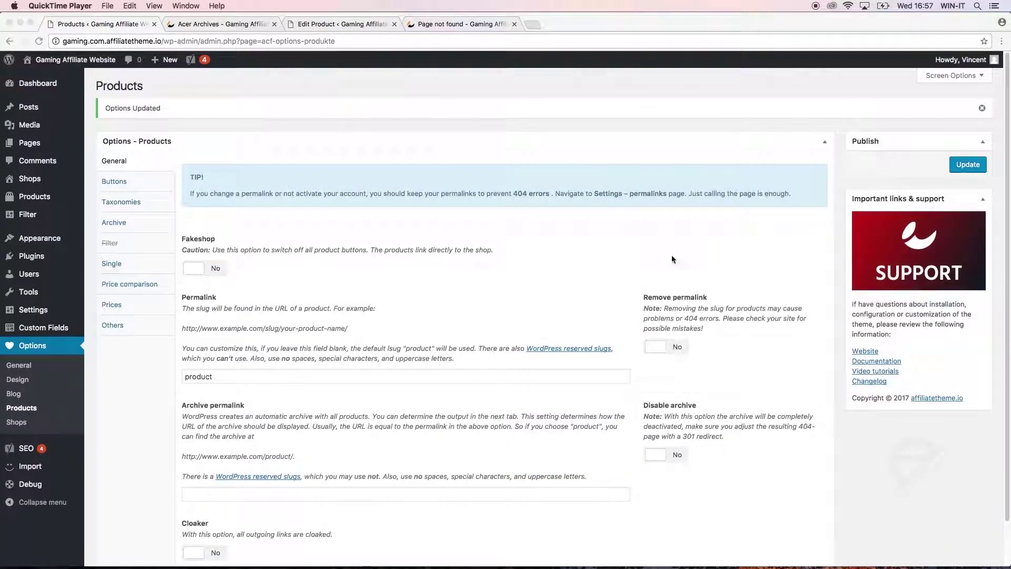
Reload the Acer archive page and test its user filter with the list and grid views and New Releases sorting
click(200, 29)
click(39, 42)
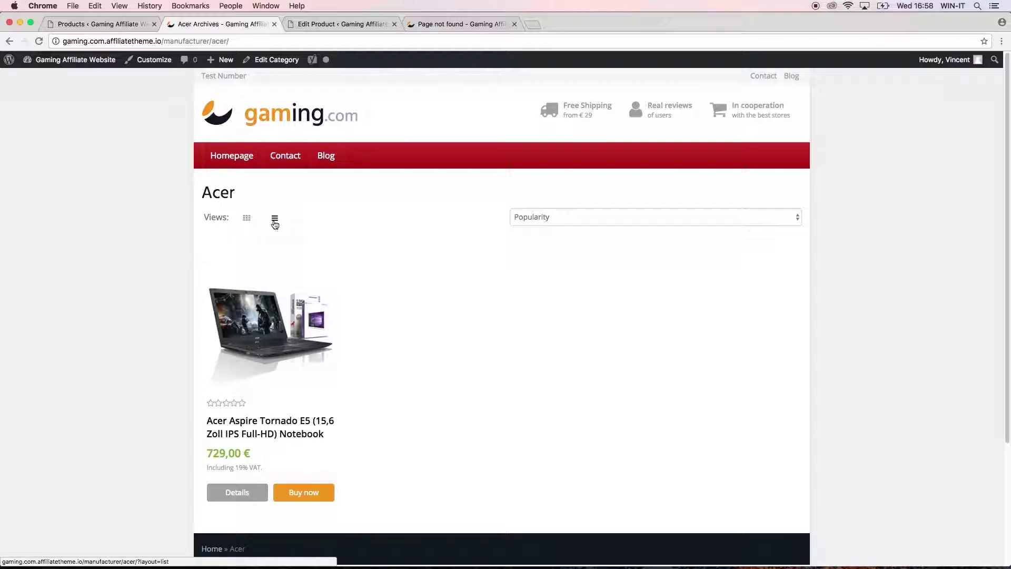
click(275, 220)
click(246, 217)
click(548, 217)
click(549, 217)
click(544, 216)
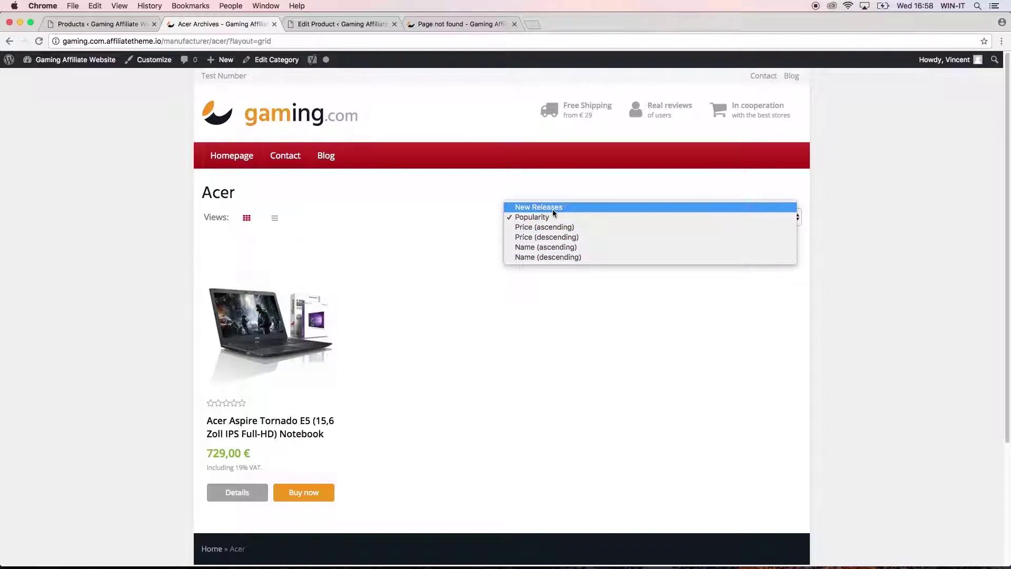
click(550, 207)
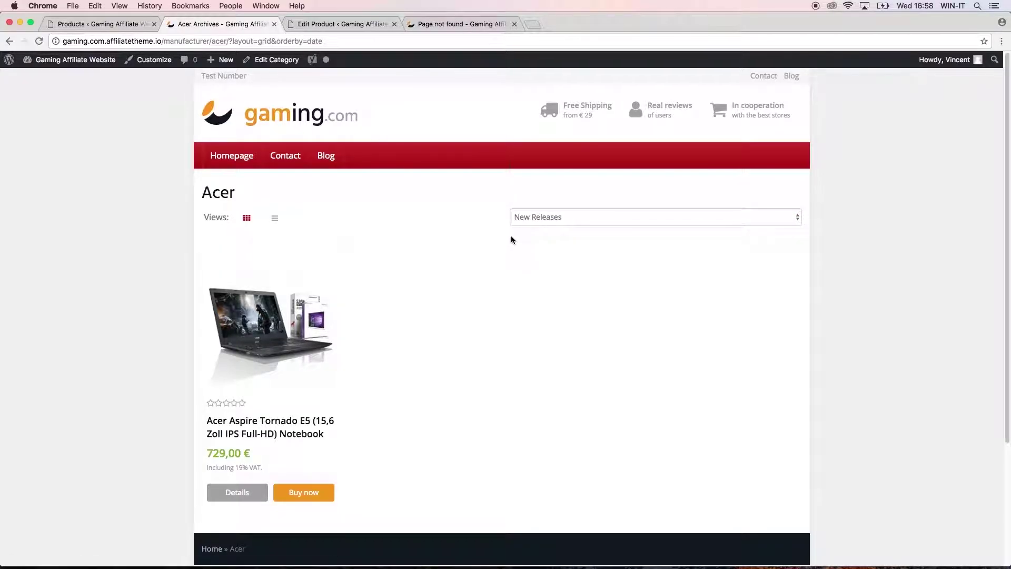
Return to the product taxonomy settings and add a second taxonomy below Manufacturer
click(77, 25)
scroll(219, 299, down, 1)
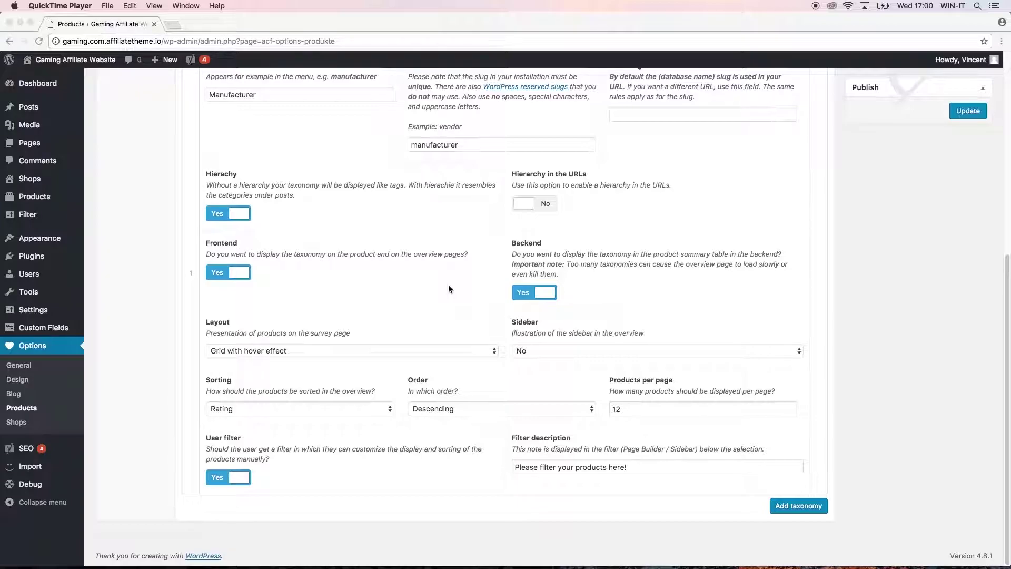
scroll(461, 298, up, 7)
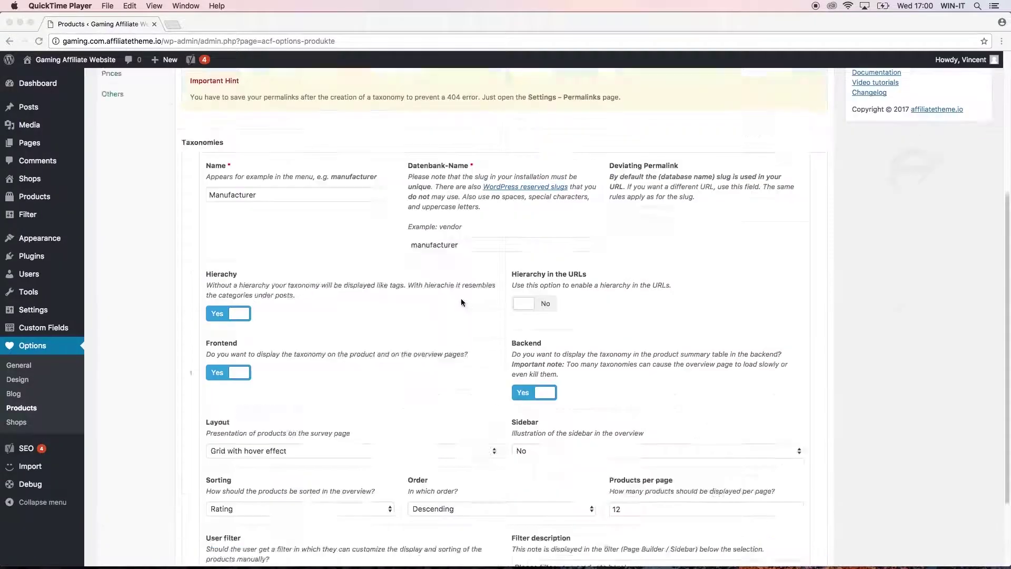
scroll(460, 298, down, 7)
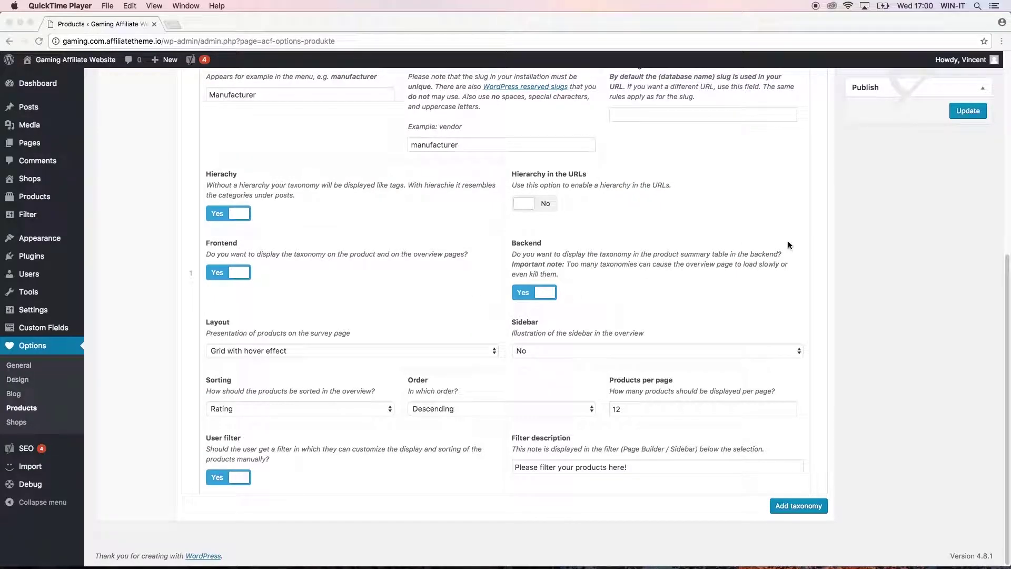
click(811, 508)
click(811, 508)
scroll(538, 399, down, 5)
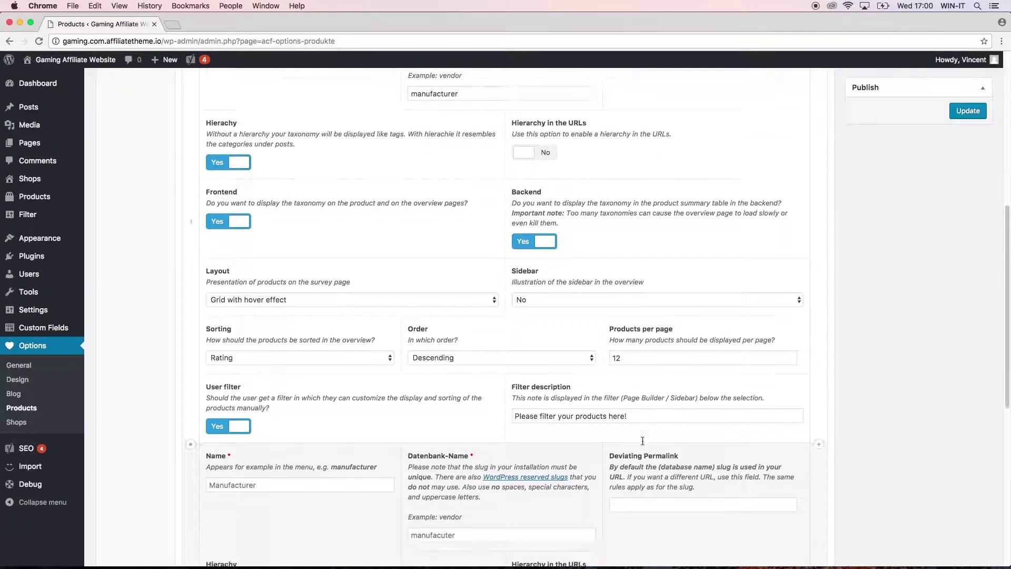
scroll(346, 355, down, 2)
Name the new taxonomy Departments and set its database name to departments
click(262, 258)
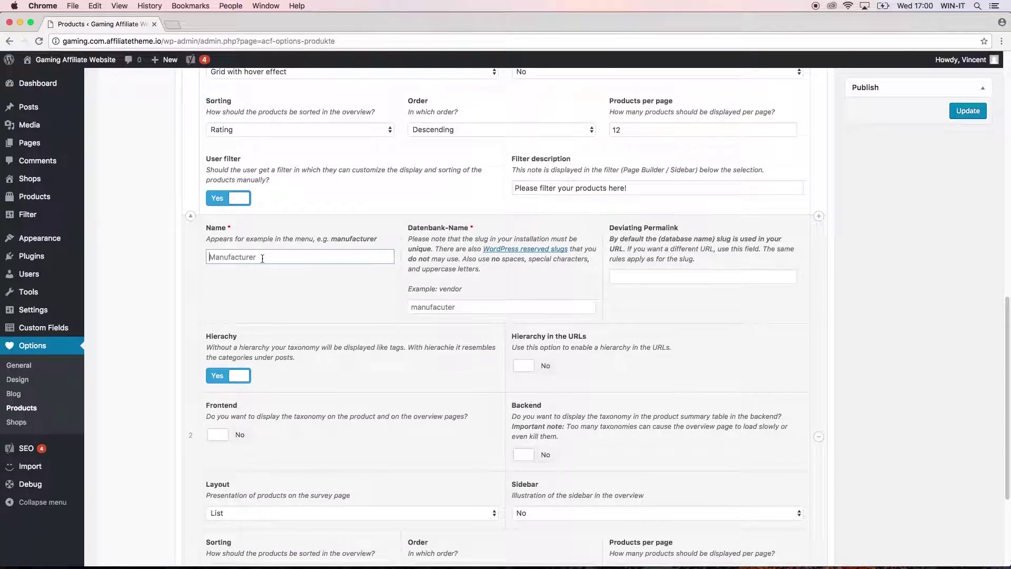
text(Departments)
drag(272, 263, 169, 258)
key(super+c)
double_click(433, 307)
key(super+v)
click(419, 308)
key(BackSpace)
text(d)
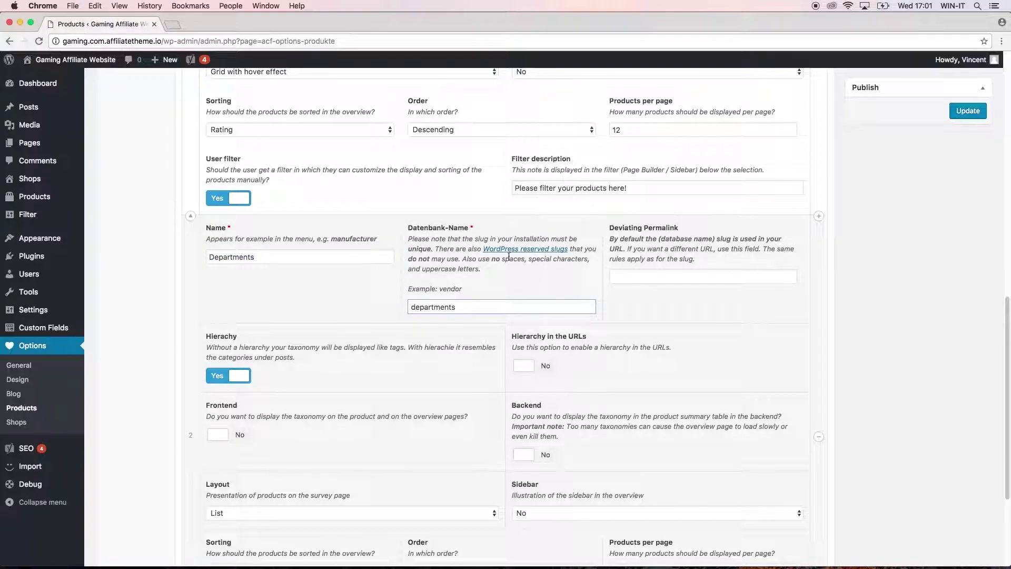
Leave the Departments taxonomy's deviating permalink empty and enable its hierarchy in the URLs
click(665, 277)
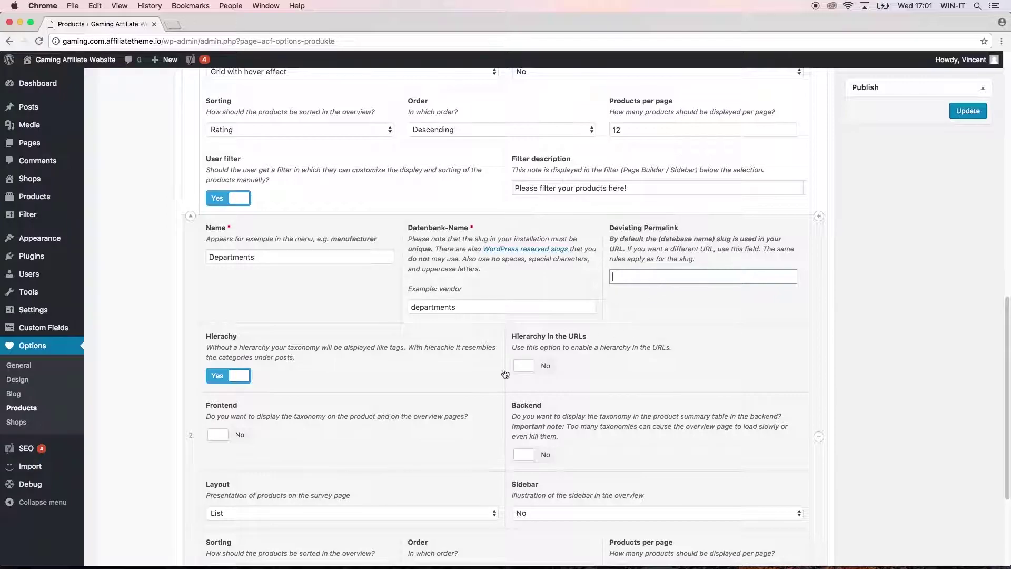
scroll(273, 396, down, 2)
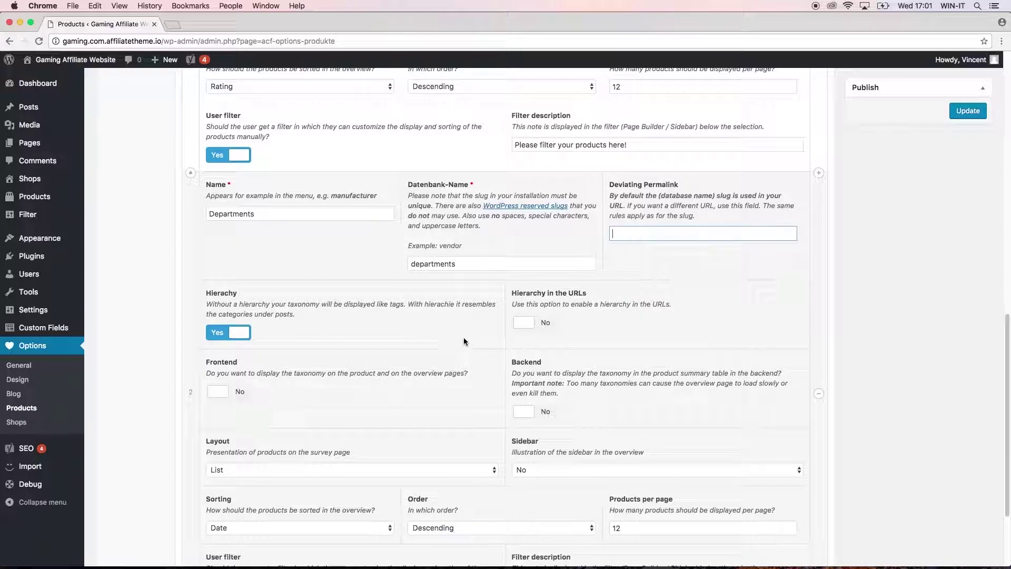
click(546, 325)
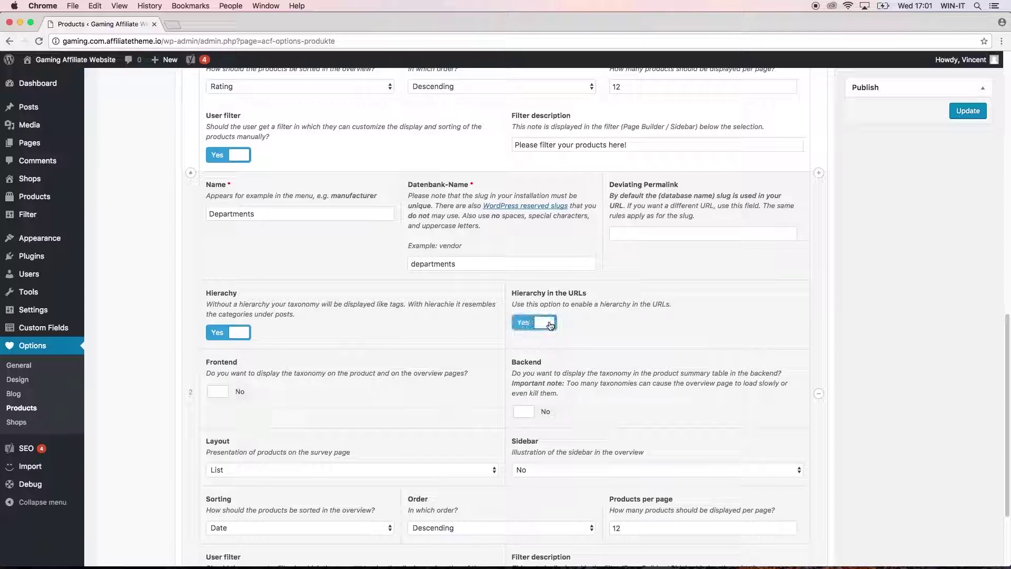
Enable frontend and backend display for the Departments taxonomy and set its layout to Grid with hover effect
click(238, 397)
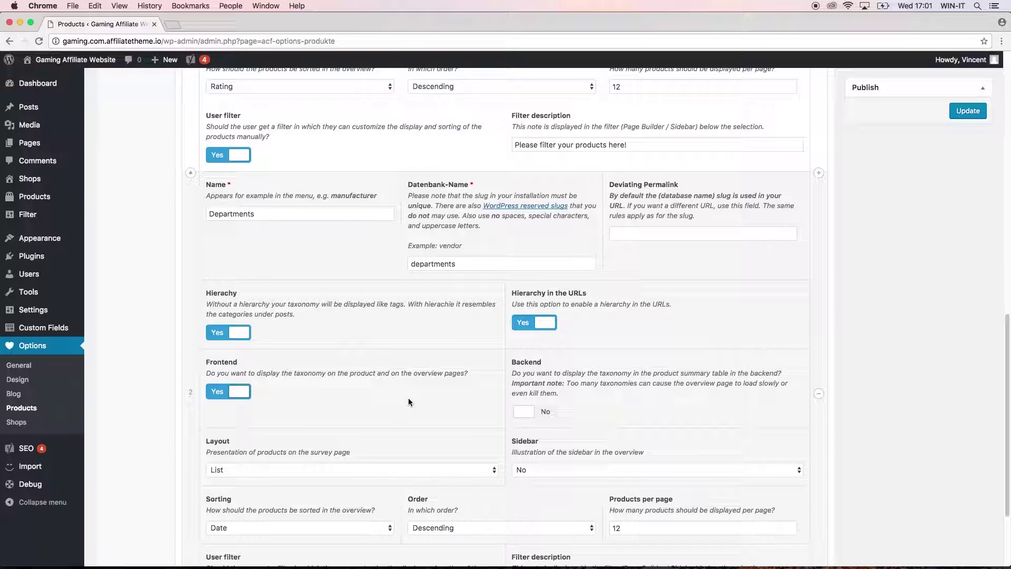
click(548, 412)
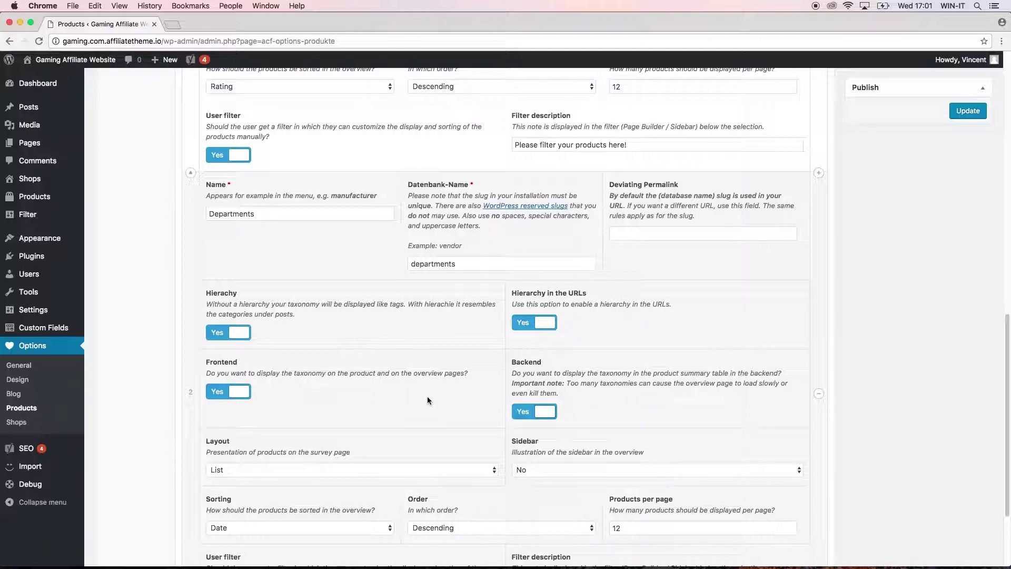
scroll(380, 410, down, 3)
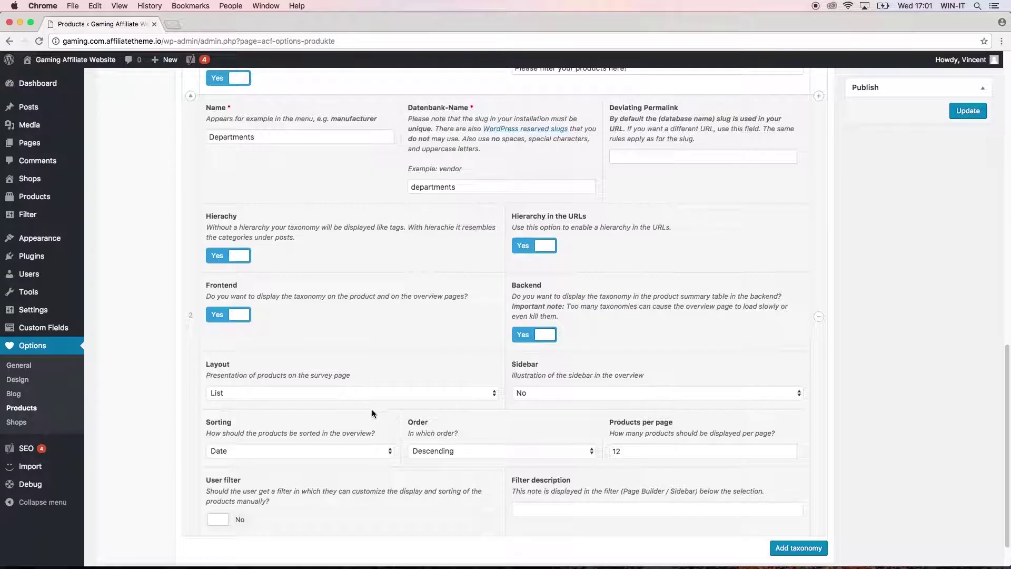
scroll(333, 402, up, 2)
scroll(333, 405, up, 10)
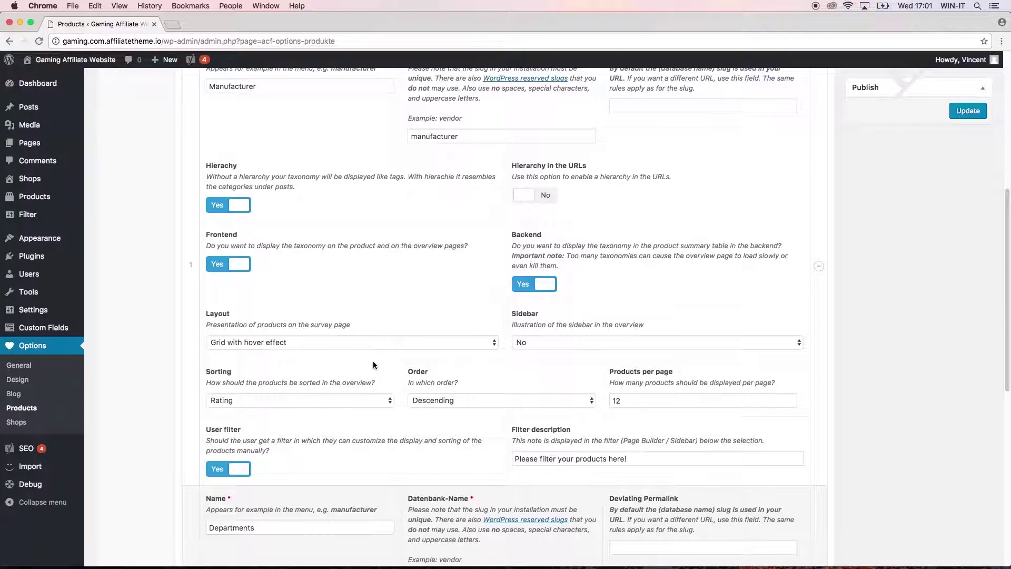
scroll(374, 403, down, 5)
scroll(375, 409, down, 6)
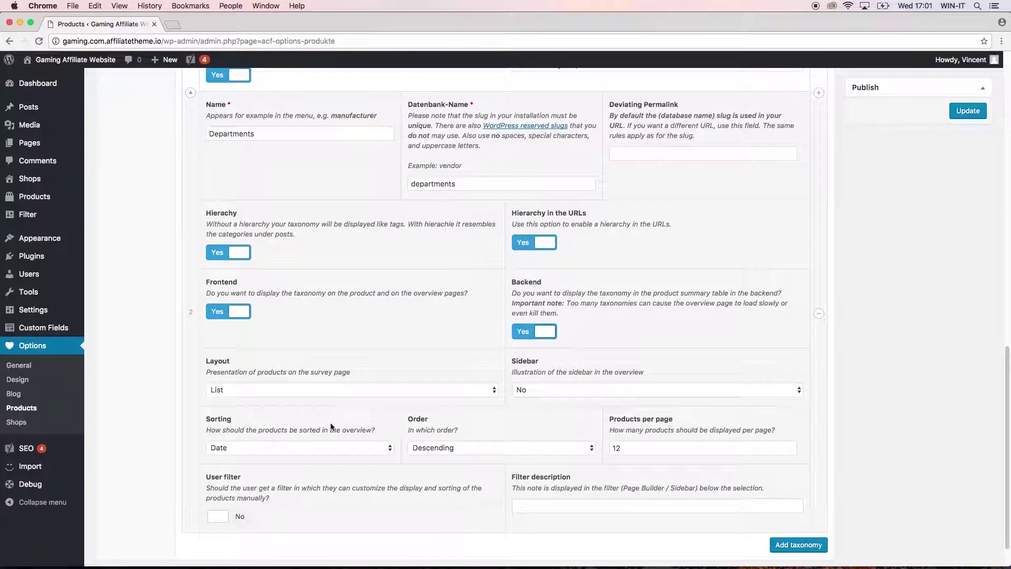
click(295, 372)
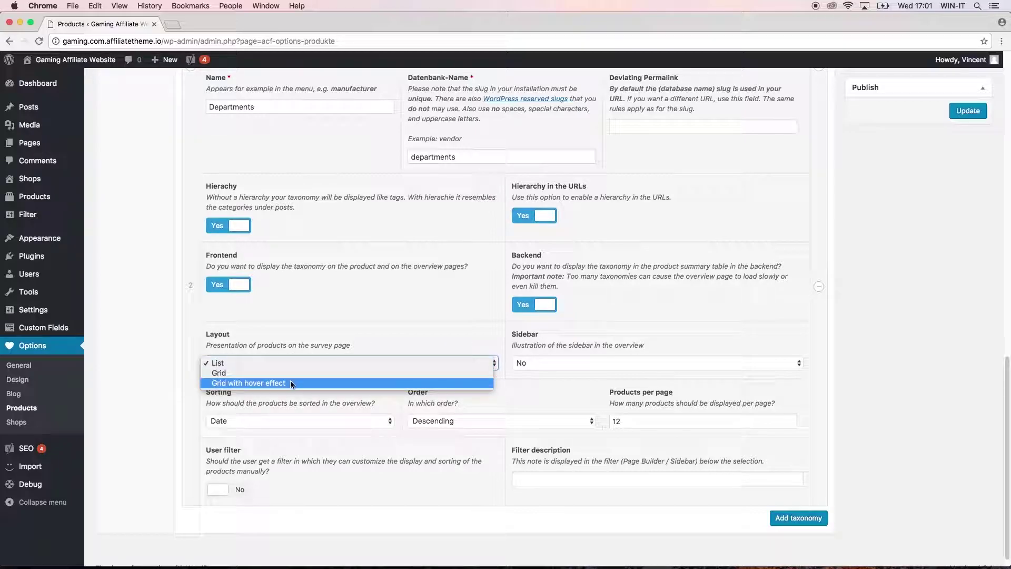
click(293, 382)
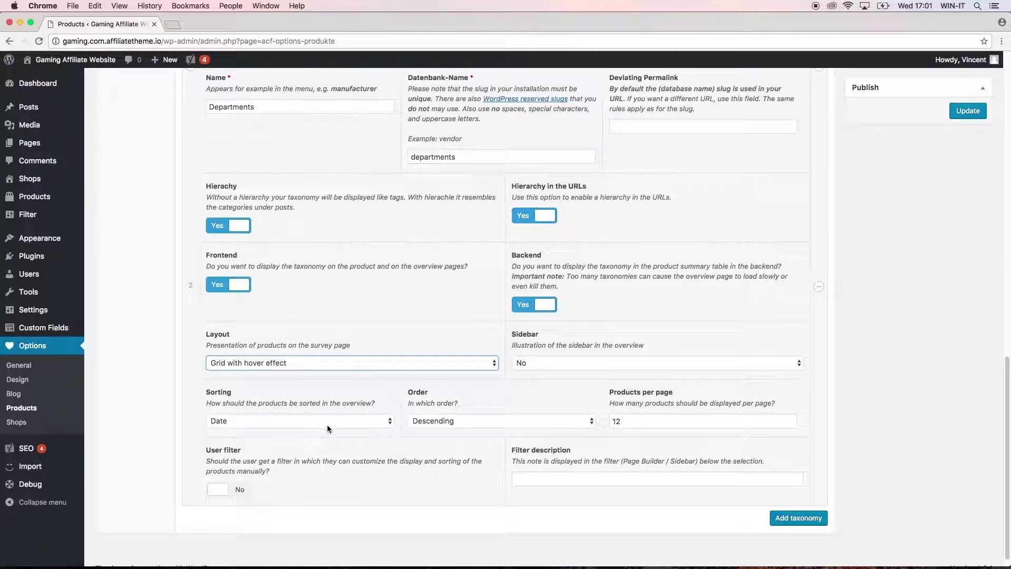
Enable the Departments user filter and reuse Manufacturer's filter description "Please filter your products here!" for it
click(241, 489)
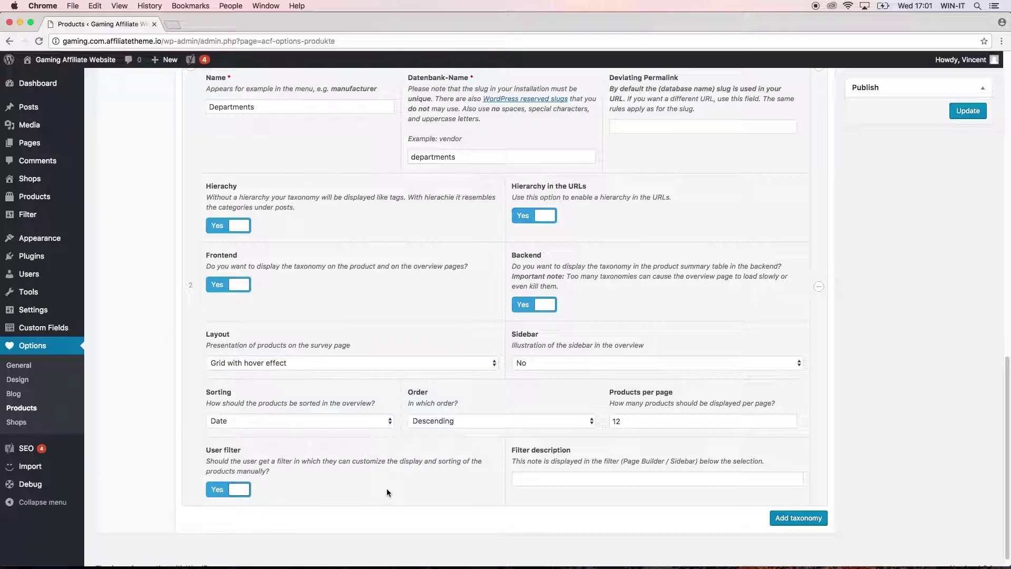
scroll(358, 501, up, 5)
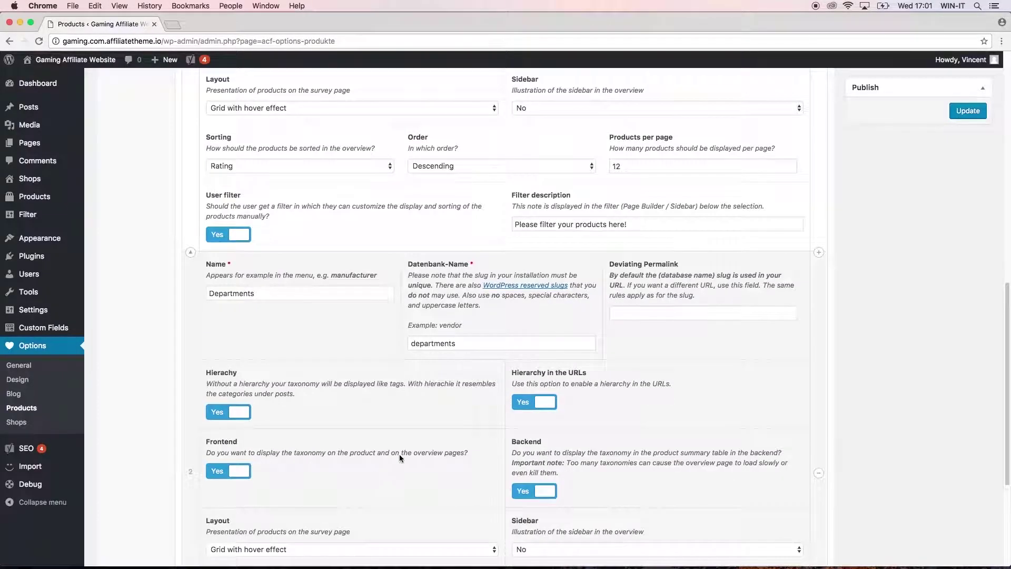
drag(643, 226, 509, 224)
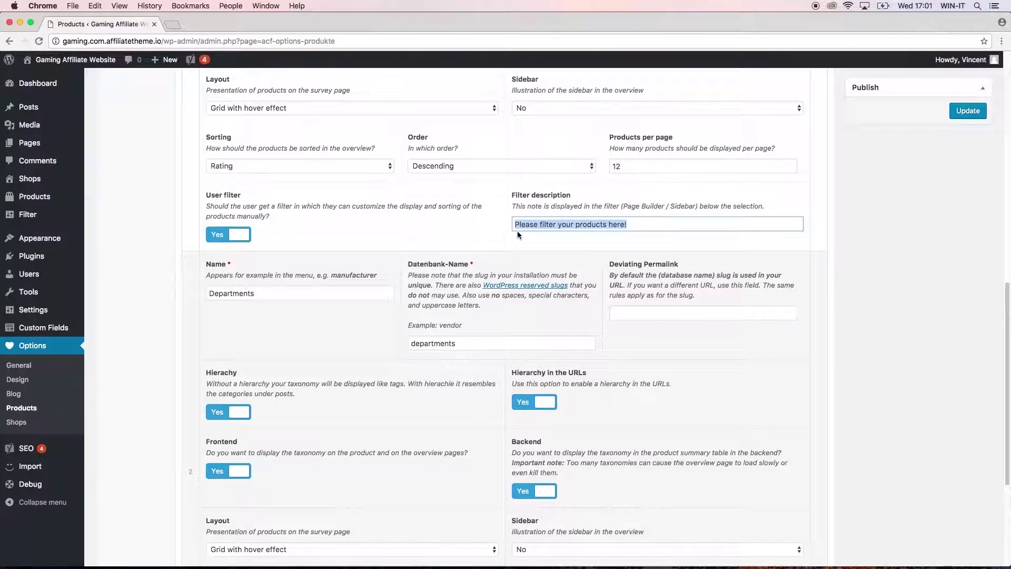
scroll(573, 410, down, 5)
click(559, 467)
key(super+v)
Set the Departments taxonomy's product sorting to Rating, matching the Manufacturer taxonomy
scroll(505, 422, up, 8)
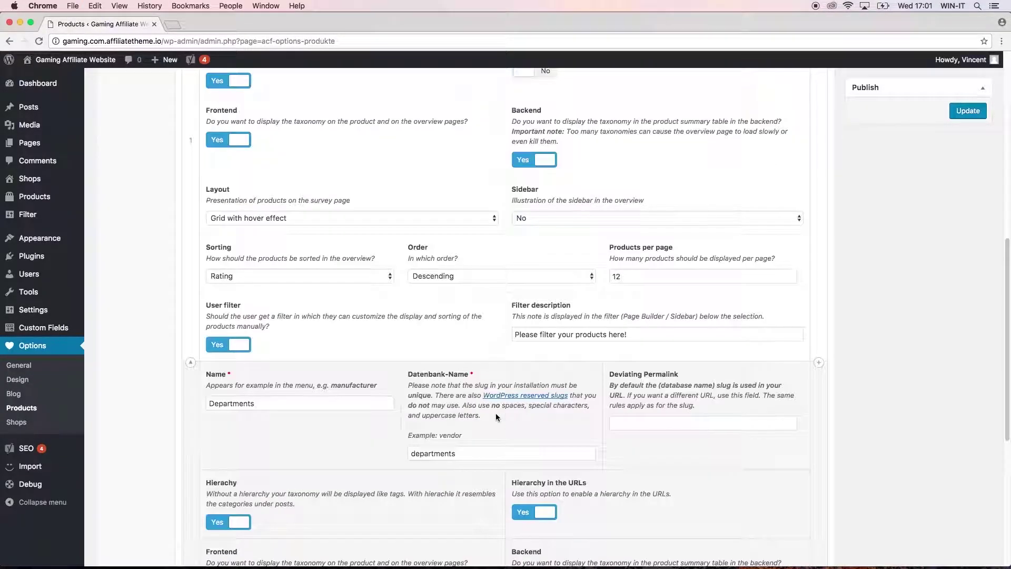
scroll(495, 413, down, 8)
click(339, 406)
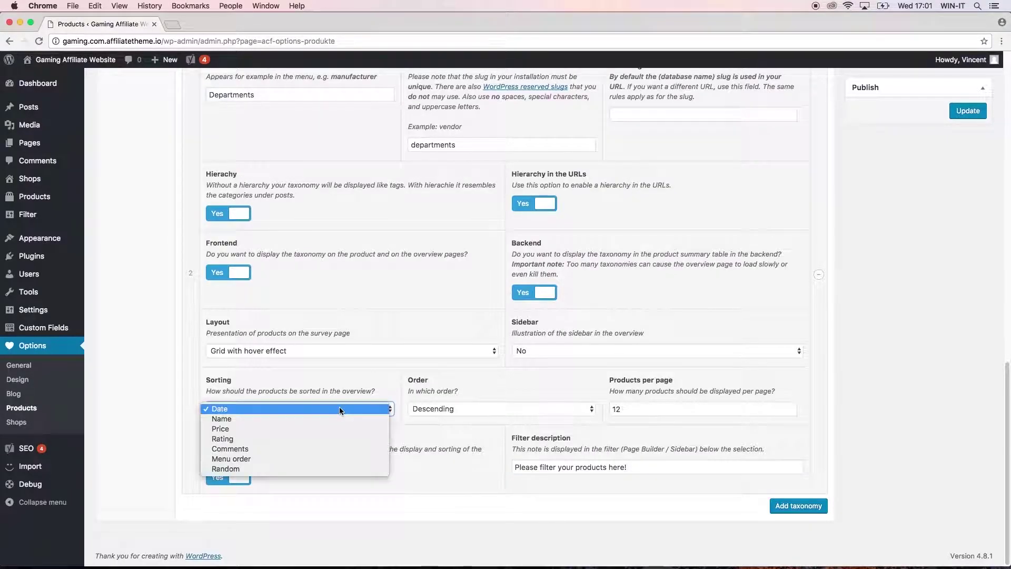
click(328, 439)
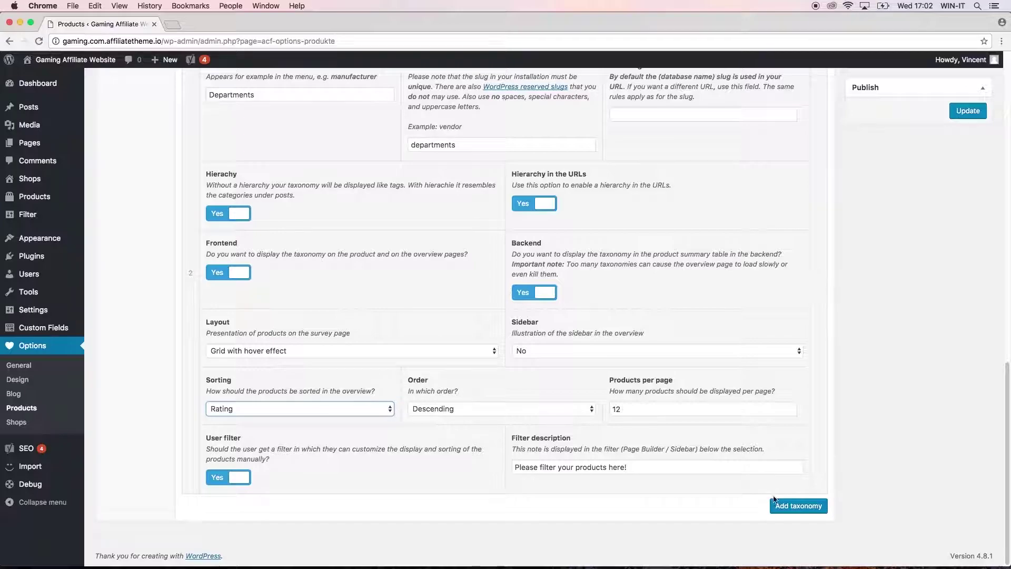
Add a third taxonomy named Equipment with the database name equipment
click(779, 507)
scroll(475, 423, down, 8)
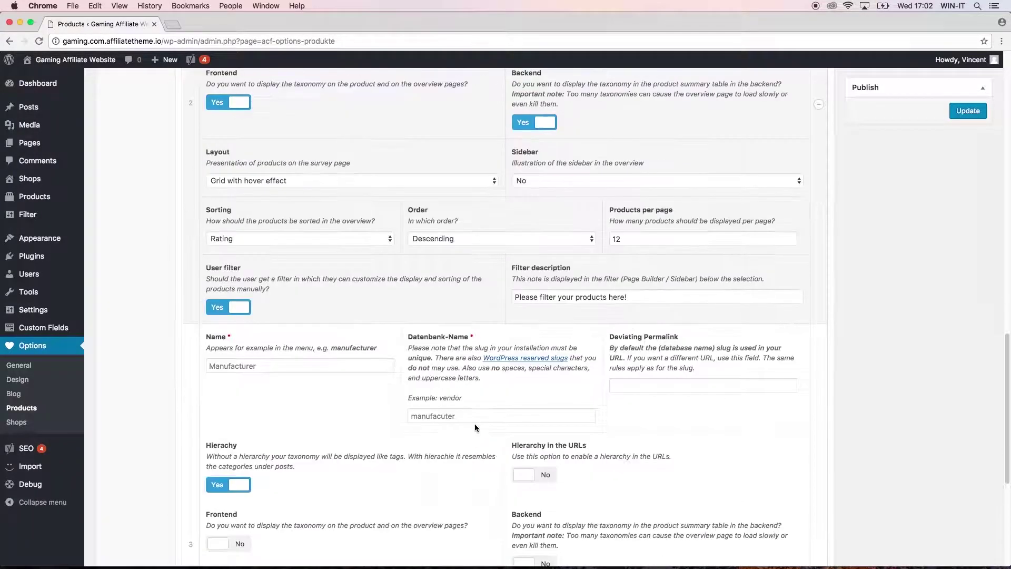
click(261, 213)
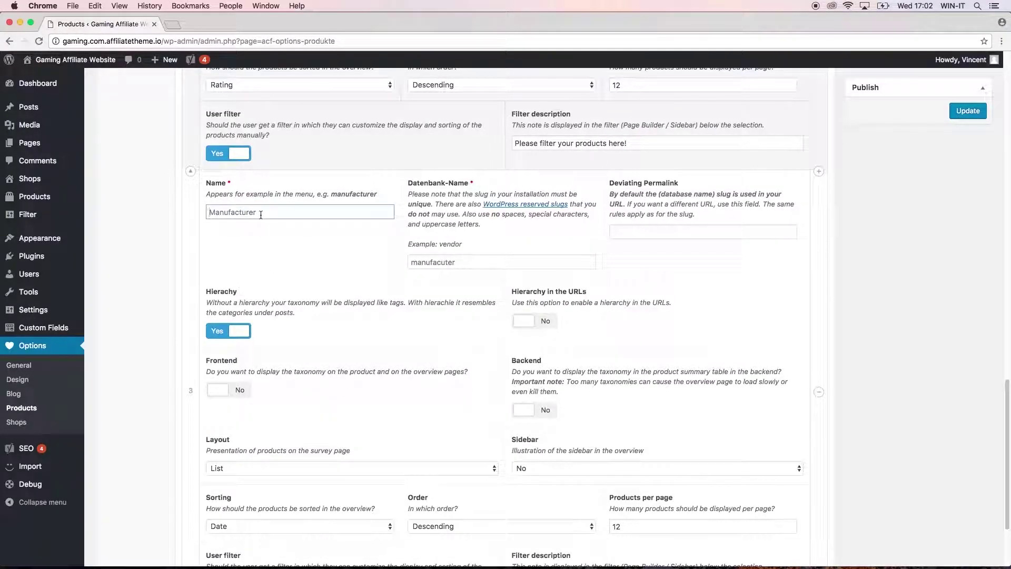
text(Equipment)
click(428, 263)
key(Home)
key(Delete)
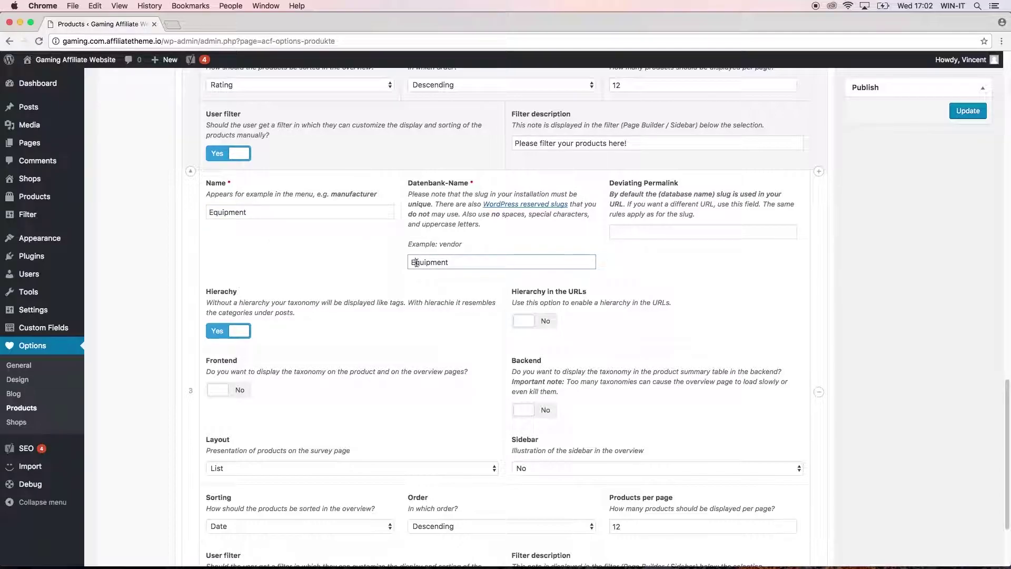
text(e)
Enable hierarchy in the URLs, frontend display and backend display for the Equipment taxonomy
click(542, 321)
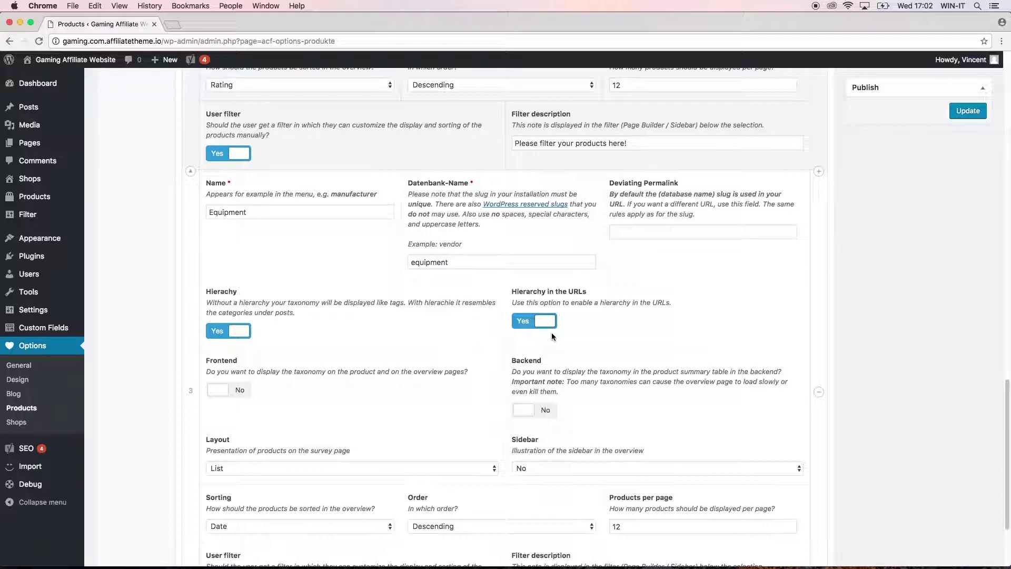
click(234, 390)
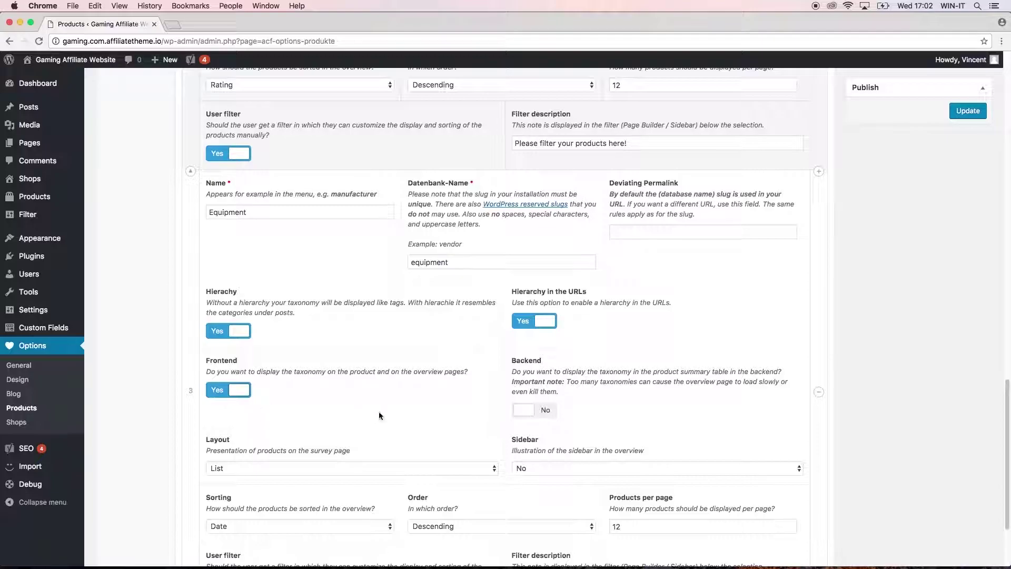
click(541, 410)
Set the Equipment taxonomy's layout to Grid with hover effect and its sorting to Rating
scroll(400, 416, down, 4)
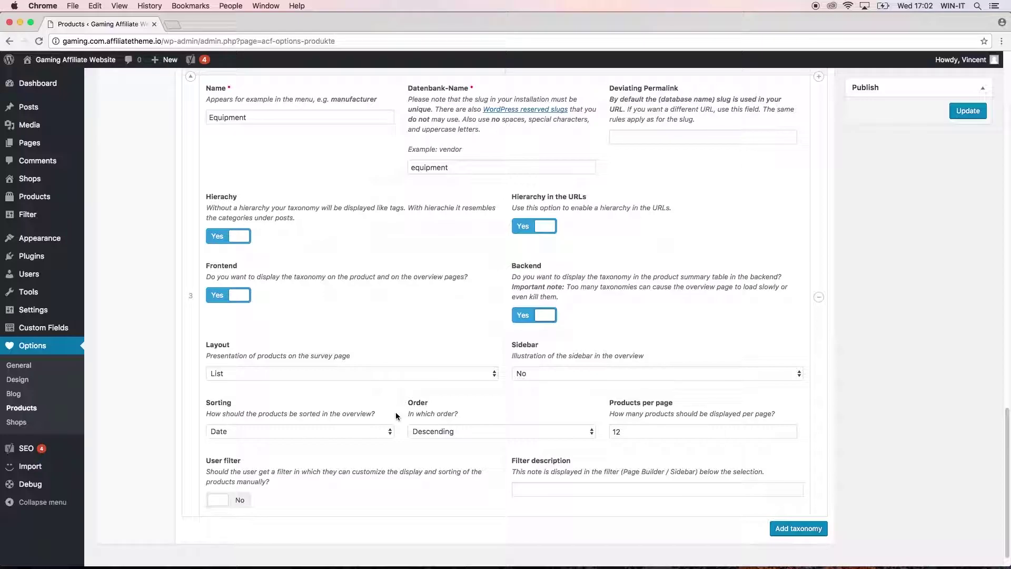
click(375, 374)
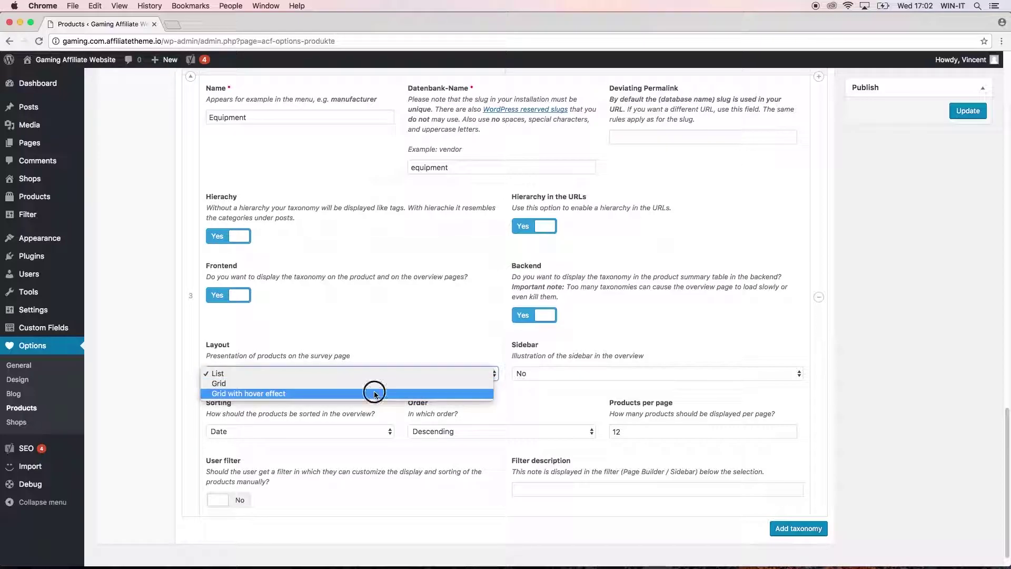
click(524, 388)
click(332, 435)
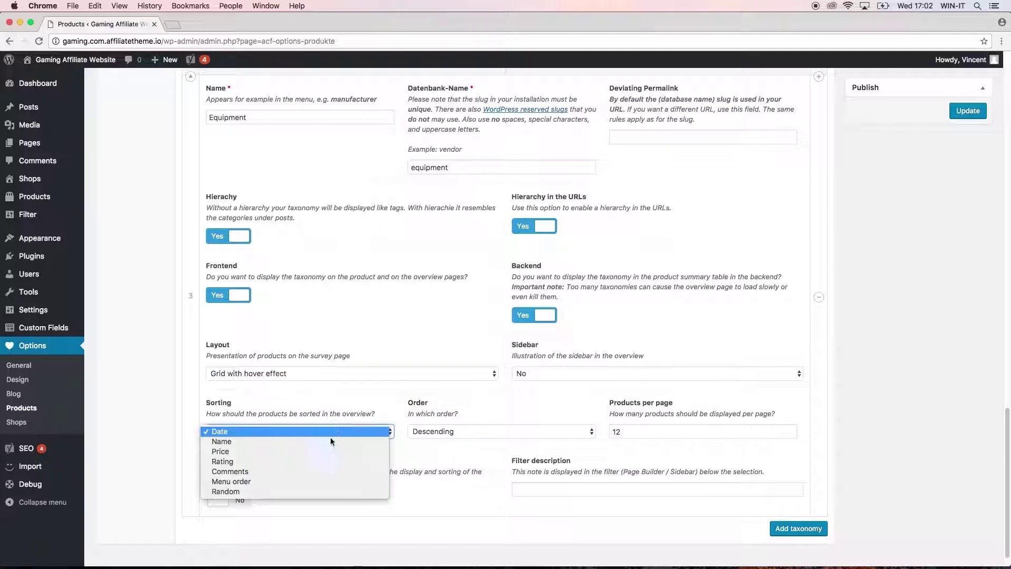
click(329, 460)
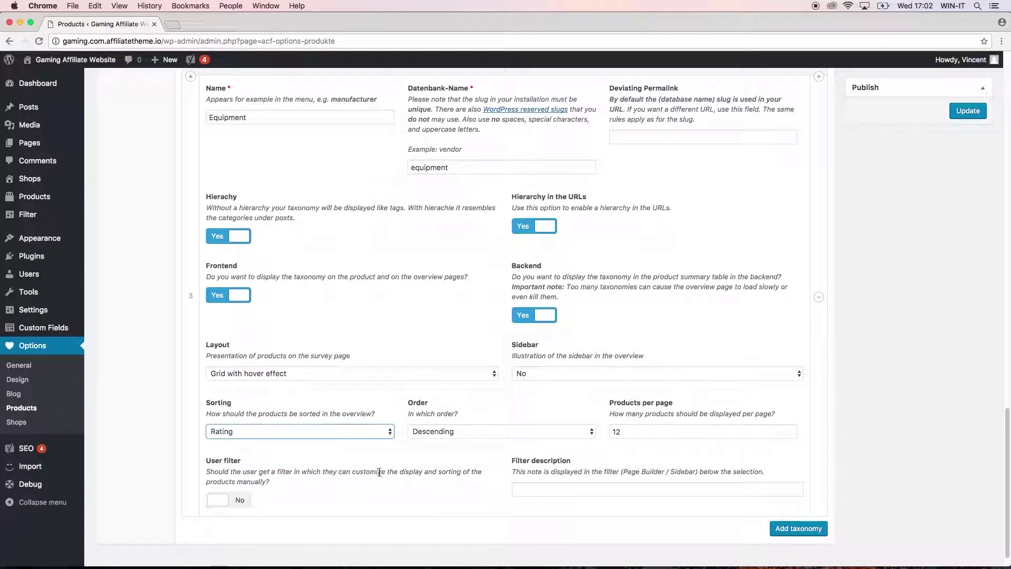
Enable the Equipment user filter with the description "Please filter your products here!" and save the product settings
click(228, 501)
click(582, 490)
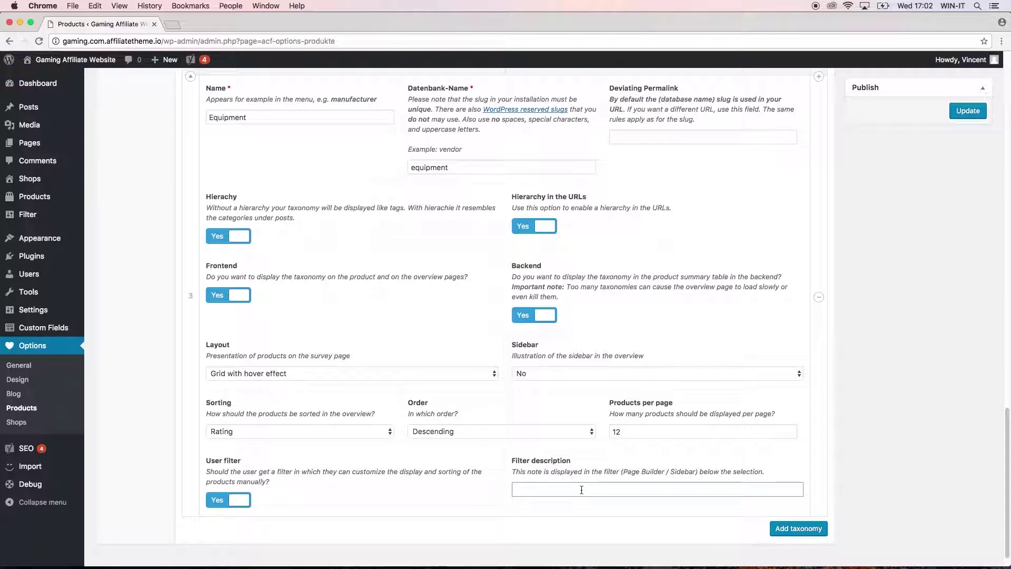
text(Equipment)
scroll(579, 448, up, 5)
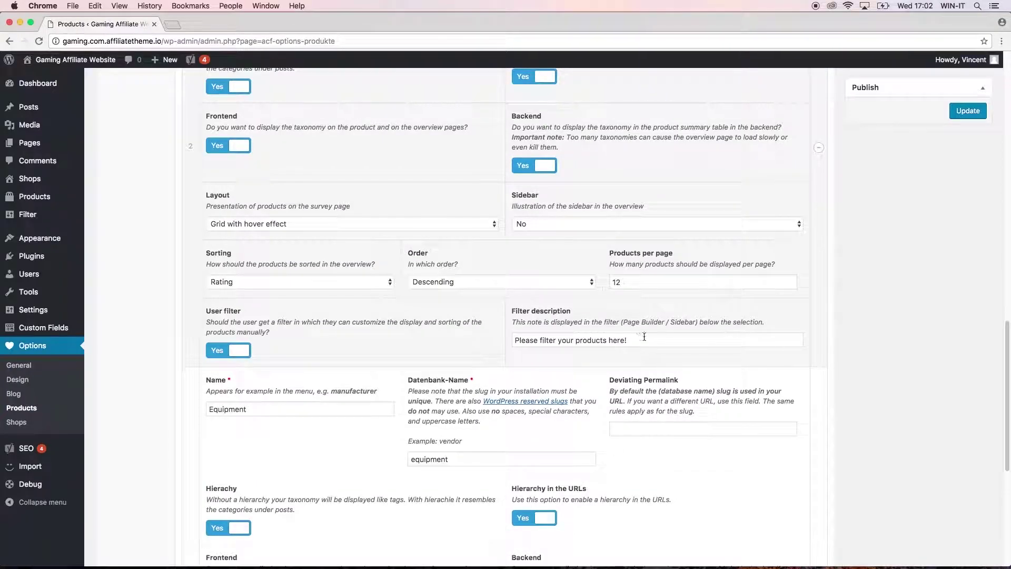
drag(629, 341, 500, 340)
key(super+c)
scroll(515, 411, down, 5)
click(532, 467)
key(super+v)
click(968, 111)
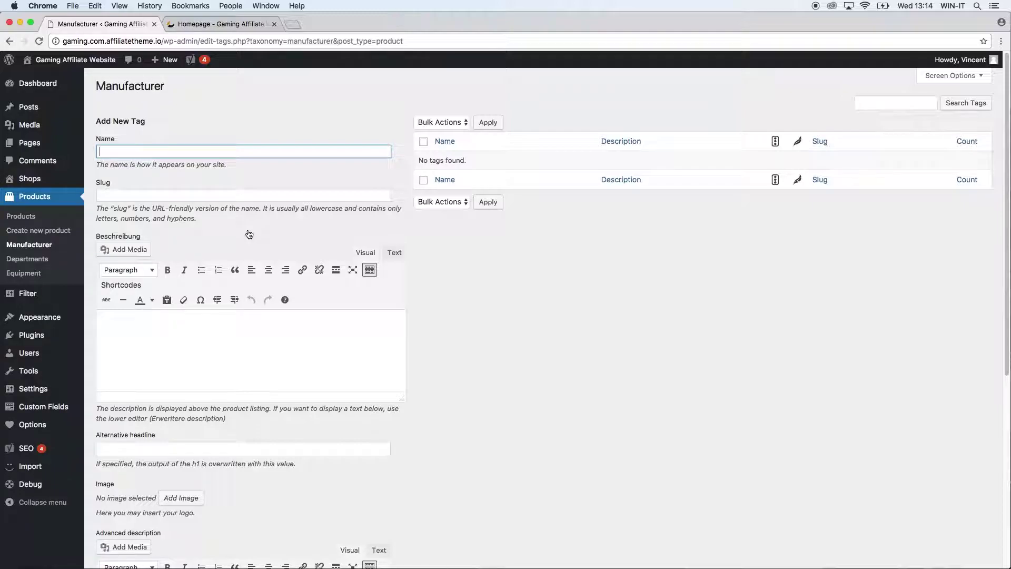
Copy ASUS from the manufacturer list in the Notes app and add it as a new Manufacturer term in WordPress
click(289, 224)
click(463, 552)
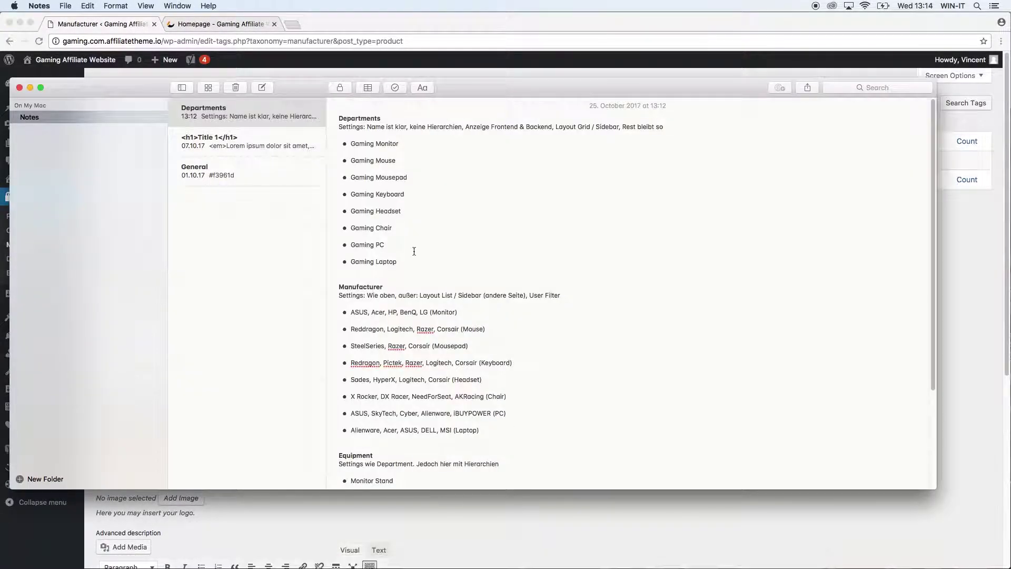
drag(492, 86, 544, 67)
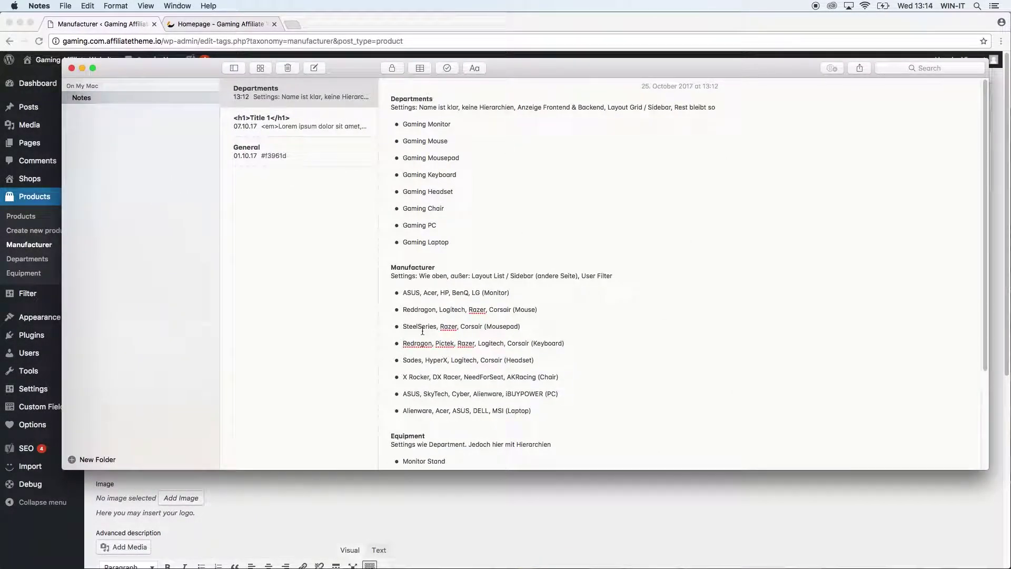
drag(403, 294, 419, 292)
key(super+Tab)
key(super+v)
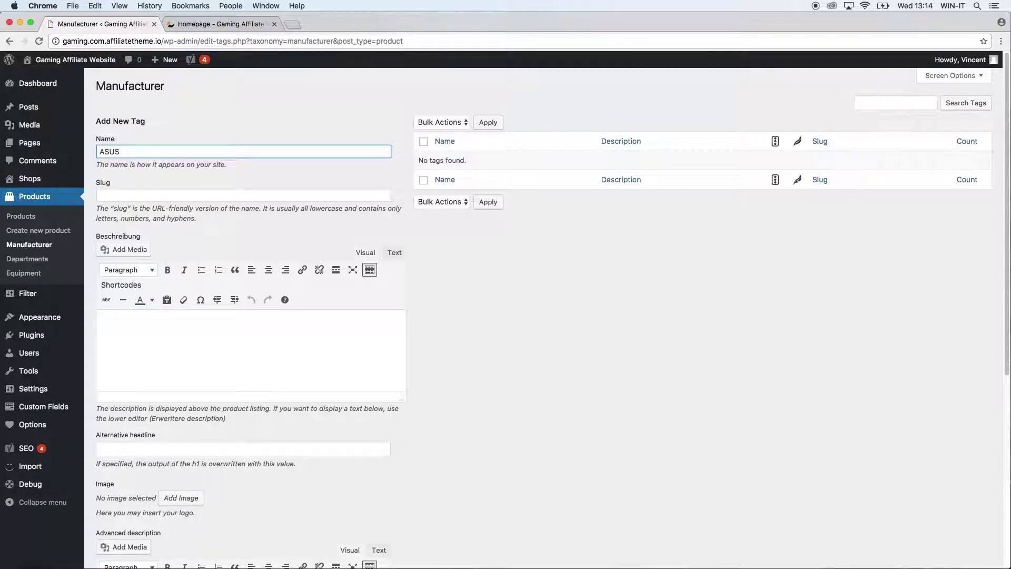
key(Return)
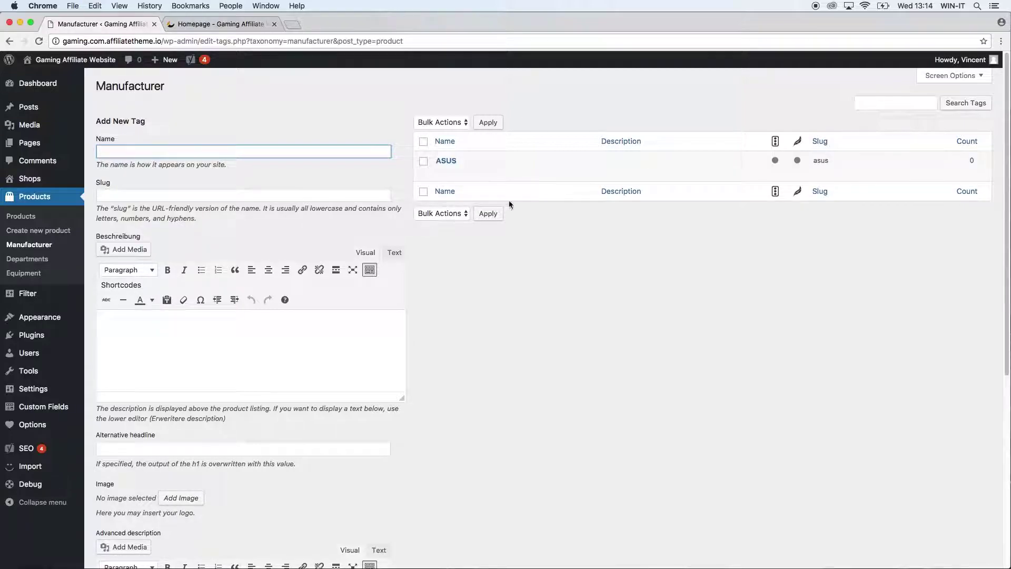
Add Acer and HP from the note's monitor line as Manufacturer terms
key(super+Tab)
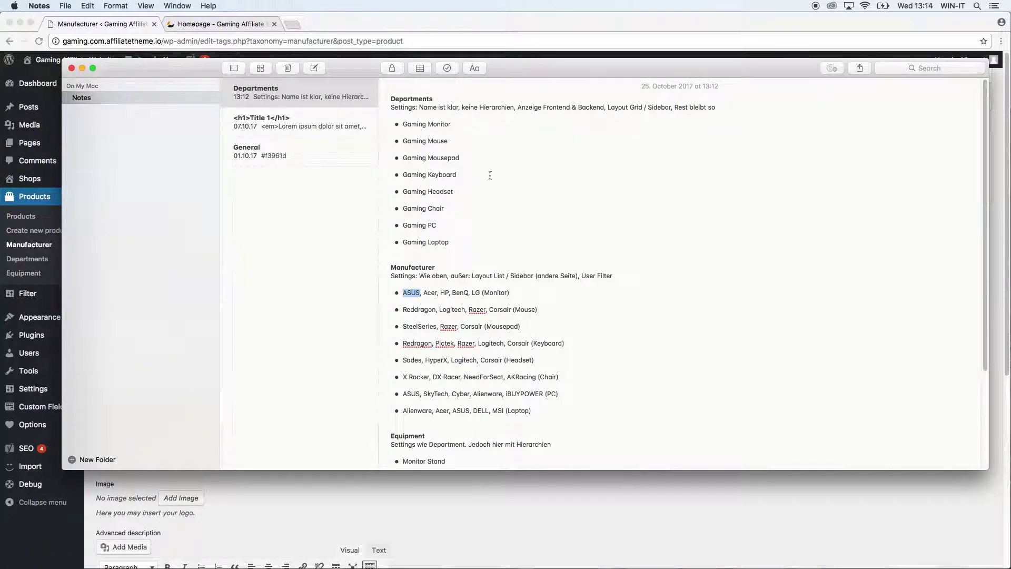
double_click(430, 293)
key(super+Tab)
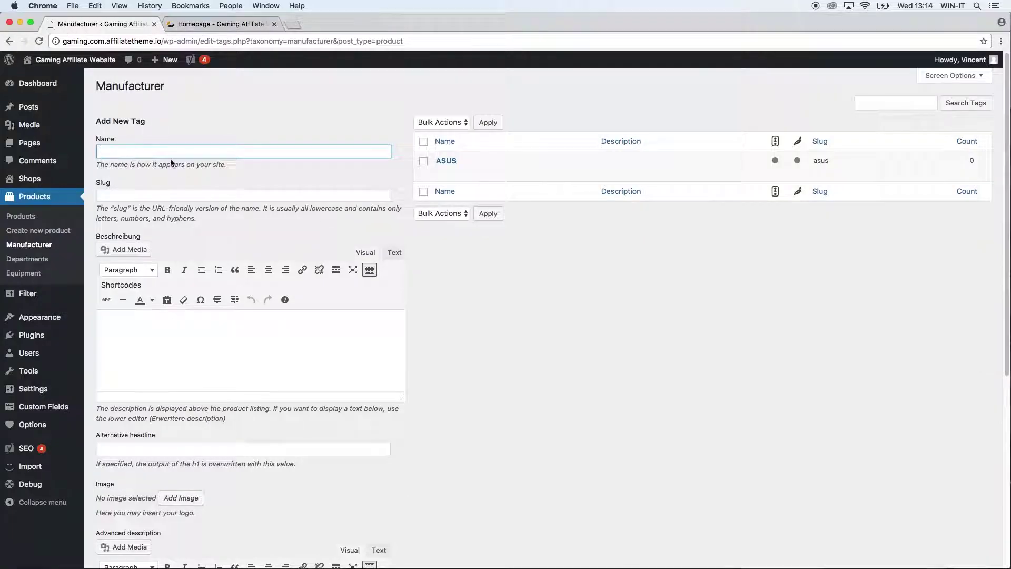
key(super+v)
key(Return)
key(super+Tab)
double_click(440, 292)
key(super+Tab)
key(super+v)
key(Return)
Add BenQ and LG from the note's monitor line as Manufacturer terms
key(super+Tab)
double_click(454, 291)
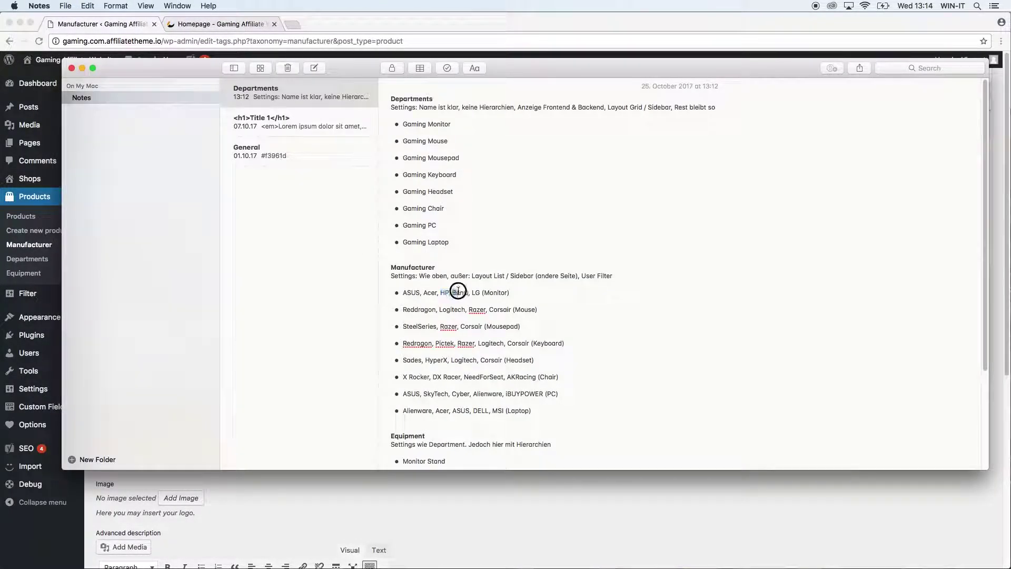
key(super+Tab)
key(super+v)
key(Return)
key(super+Tab)
double_click(474, 291)
key(super+Tab)
key(super+v)
key(Return)
Add Reddragon and Logitech from the note's mouse line as Manufacturer terms
key(super+Tab)
double_click(420, 311)
key(super+c)
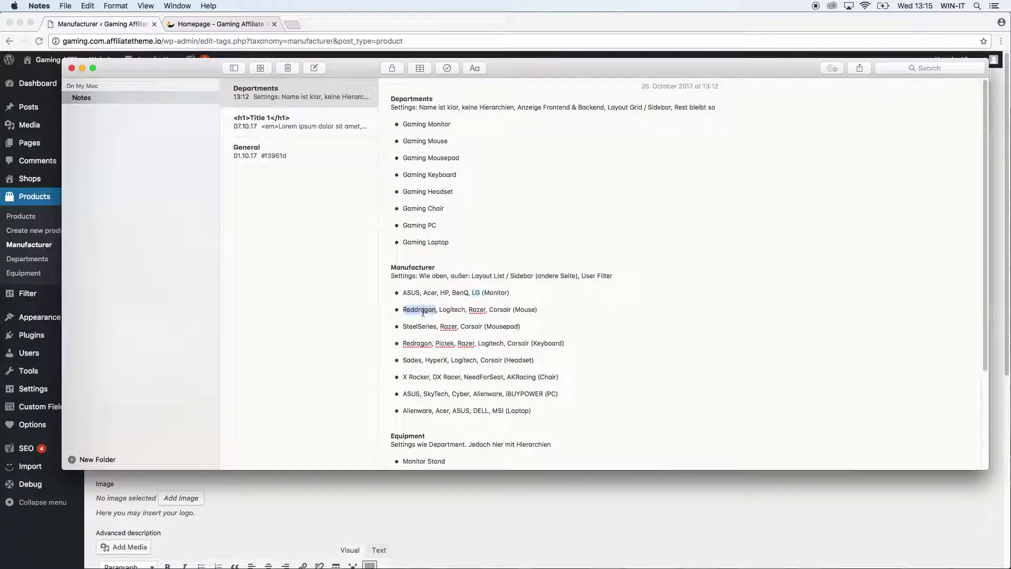
key(super+Tab)
key(super+v)
key(Return)
key(super+Tab)
double_click(451, 310)
key(super+c)
key(super+Tab)
key(super+v)
Add Razer and Corsair from the note's mouse line as Manufacturer terms
key(super+Tab)
double_click(476, 309)
key(super+c)
key(super+Tab)
key(super+v)
key(Return)
key(super+Tab)
double_click(500, 309)
key(super+Tab)
key(super+v)
key(Return)
Add SteelSeries from the note's mousepad line as a Manufacturer term
key(super+Tab)
double_click(431, 326)
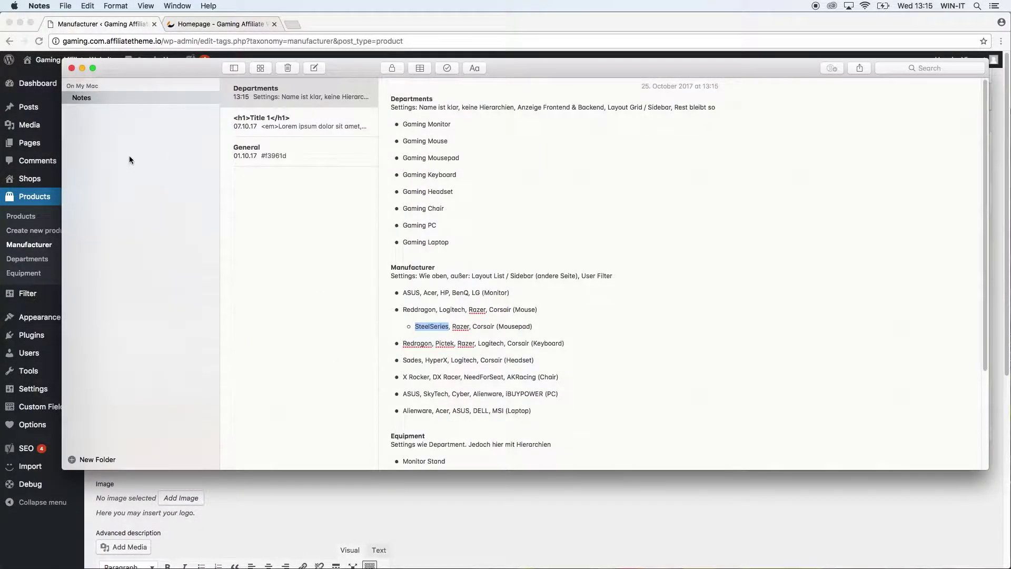
key(super+c)
key(super+Tab)
key(super+v)
key(Return)
Try to add Razer from the note's mousepad line as a Manufacturer term
key(super+Tab)
double_click(458, 326)
key(super+c)
key(super+Tab)
key(super+v)
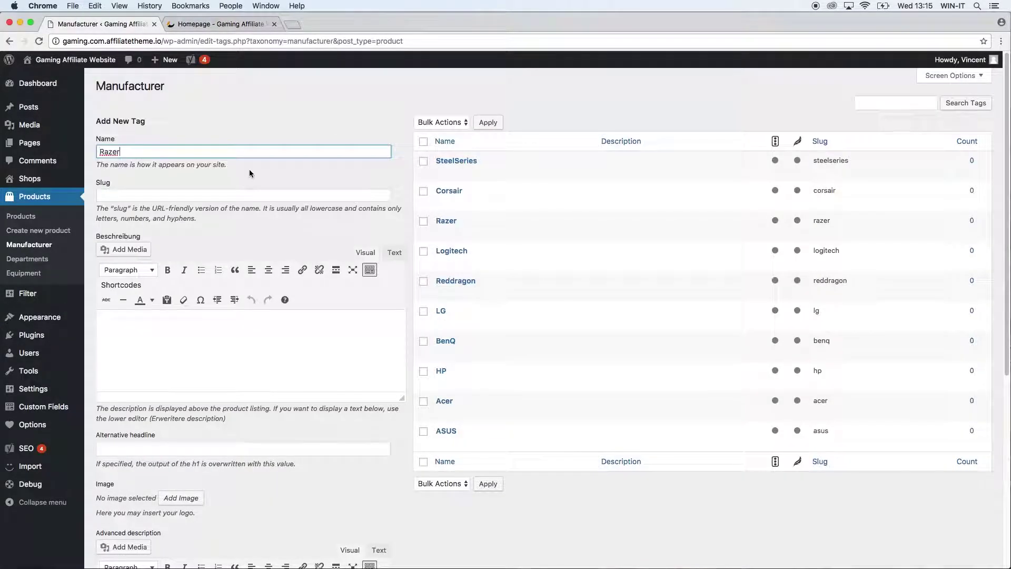
key(Return)
key(super+Tab)
key(super+Tab)
key(super+a)
key(super+Tab)
Add Pictek from the note's keyboard line as a Manufacturer term
double_click(424, 344)
key(super+c)
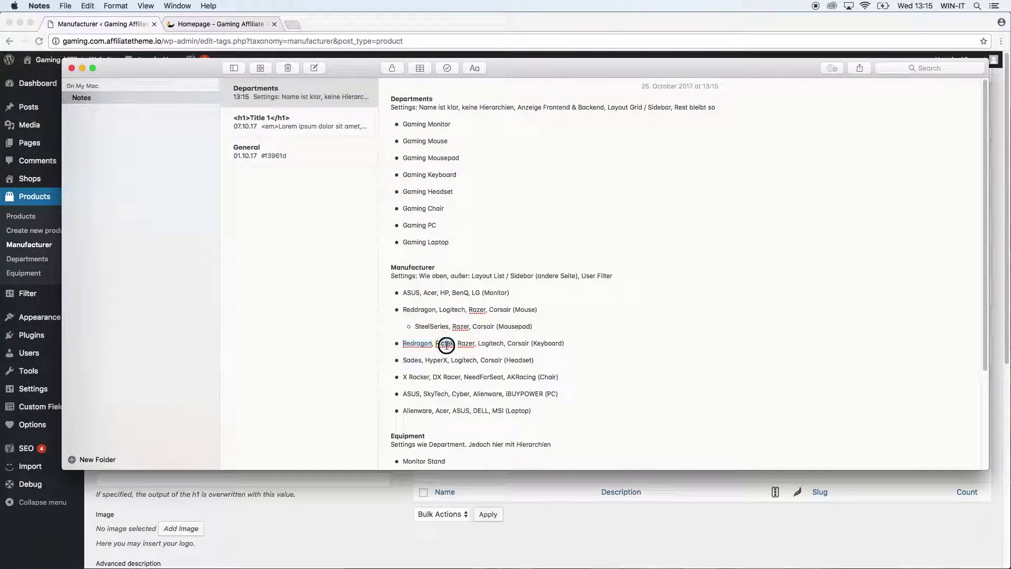
key(super+Tab)
key(super+v)
key(super+Tab)
double_click(225, 217)
key(super+c)
key(super+Tab)
key(super+a)
key(super+v)
key(Return)
Add Sades and HyperX from the note's headset line as Manufacturer terms
key(super+Tab)
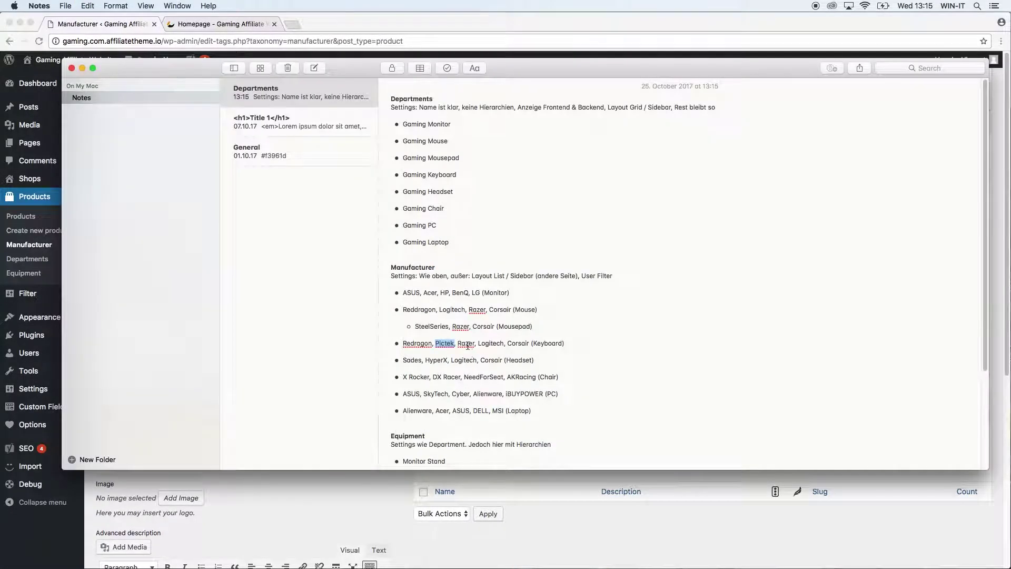
double_click(411, 359)
key(super+c)
key(super+Tab)
key(super+v)
key(super+Tab)
double_click(436, 360)
key(super+c)
key(super+Tab)
key(super+v)
key(Return)
Add X Rocker and DX Racer from the note's chair line as Manufacturer terms
key(super+Tab)
double_click(464, 360)
click(414, 377)
key(super+c)
drag(429, 377, 503, 377)
key(super+Tab)
key(super+v)
key(Return)
key(super+Tab)
key(super+c)
key(super+Tab)
key(super+v)
key(Return)
Add NeedForSeat and AKRacing from the note's chair line as Manufacturer terms
key(super+Tab)
key(super+c)
key(super+Tab)
key(super+v)
key(super+Tab)
double_click(524, 377)
key(super+c)
key(super+Tab)
key(super+v)
key(Return)
Add SkyTech and Cyber from the note's PC line as Manufacturer terms
key(super+Tab)
drag(425, 394, 449, 394)
key(super+c)
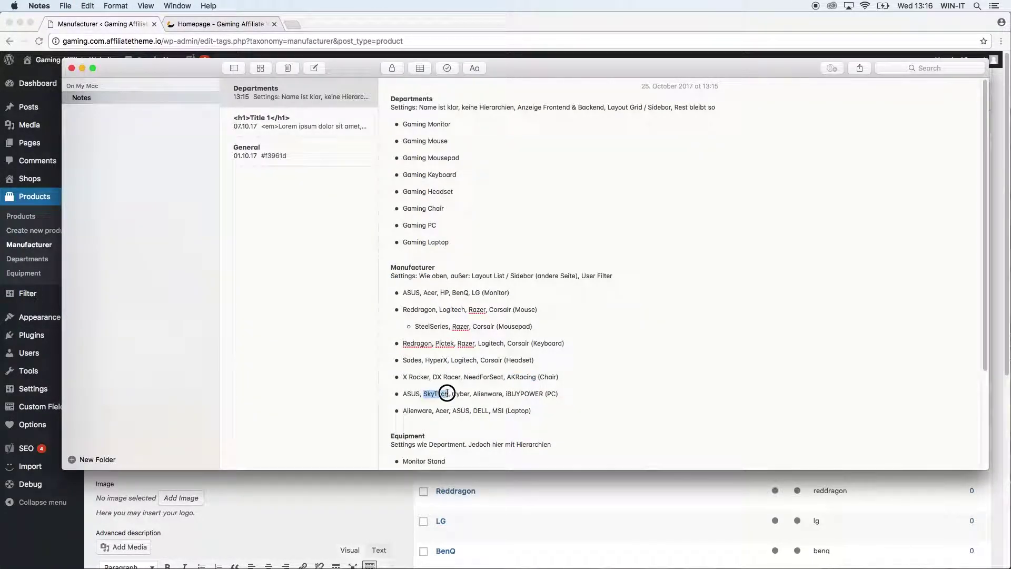
key(super+Tab)
key(super+v)
key(Return)
key(super+Tab)
double_click(472, 393)
key(Tab)
key(super+c)
key(super+Tab)
key(super+v)
key(Return)
Add Alienware and iBUYPOWER from the note's PC line as Manufacturer terms
key(super+Tab)
key(super+Tab)
key(super+v)
key(Return)
key(super+Tab)
double_click(536, 394)
key(super+c)
key(super+Tab)
key(super+v)
Try to add Acer from the note's laptop line as a Manufacturer term
key(super+Tab)
double_click(447, 410)
key(super+c)
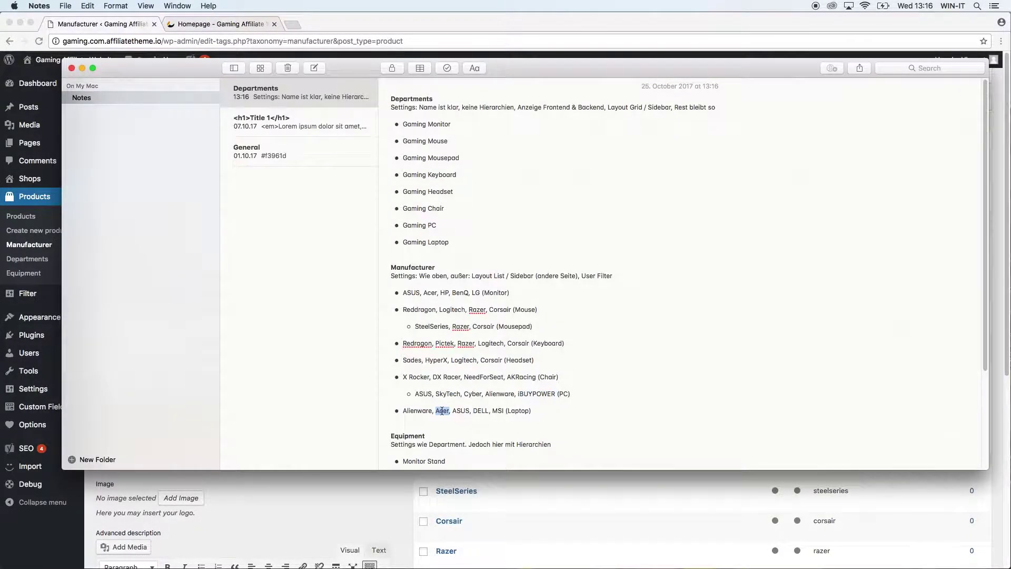
key(super+Tab)
key(super+v)
key(Return)
Add DELL and MSI from the note's laptop line as Manufacturer terms
key(super+Tab)
double_click(484, 411)
key(super+Tab)
key(super+v)
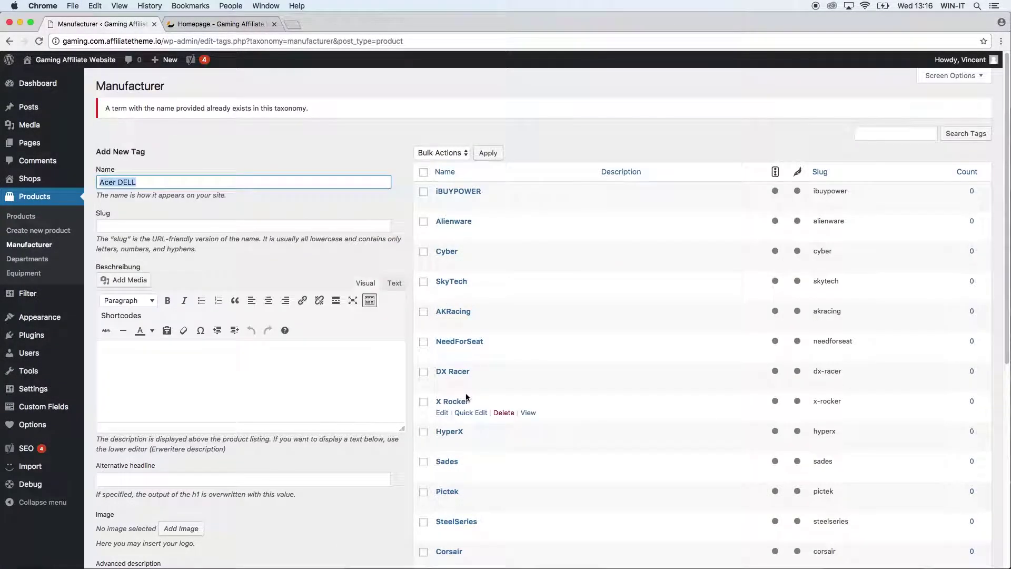
key(Return)
key(super+Tab)
double_click(498, 410)
key(super+c)
key(super+Tab)
key(super+v)
key(Return)
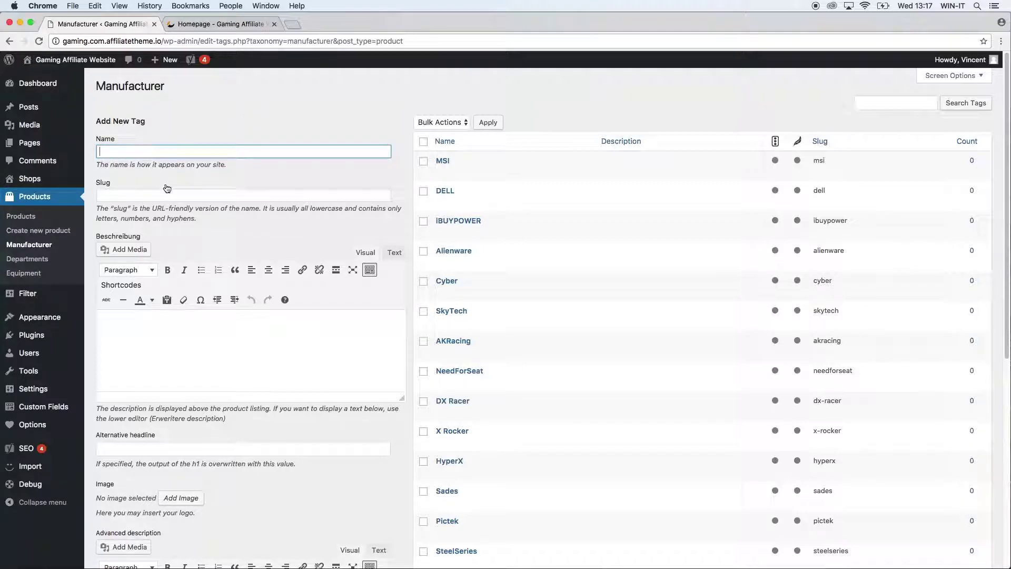
Look through the Departments terms and open the Equipment taxonomy
click(32, 261)
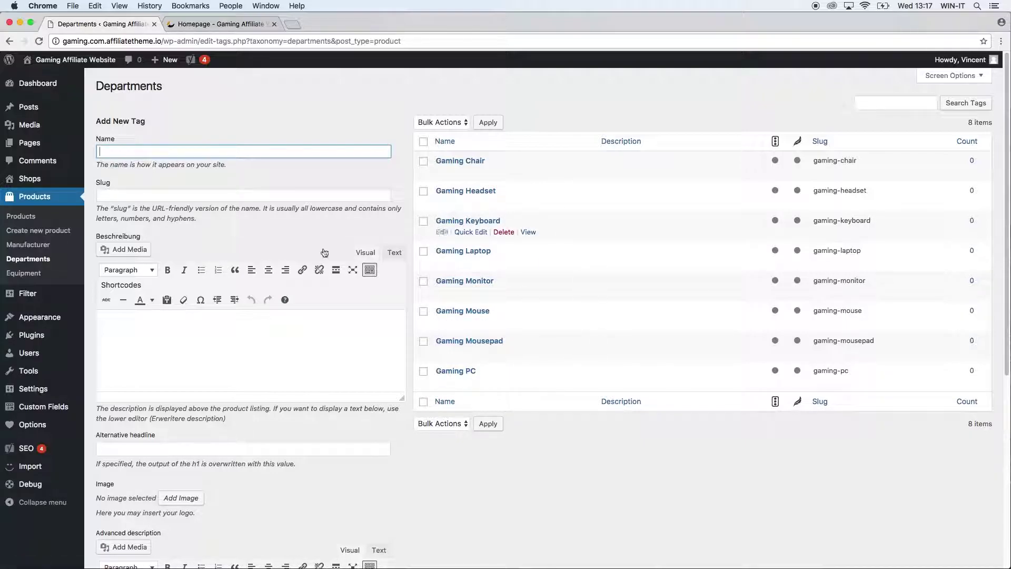
click(32, 275)
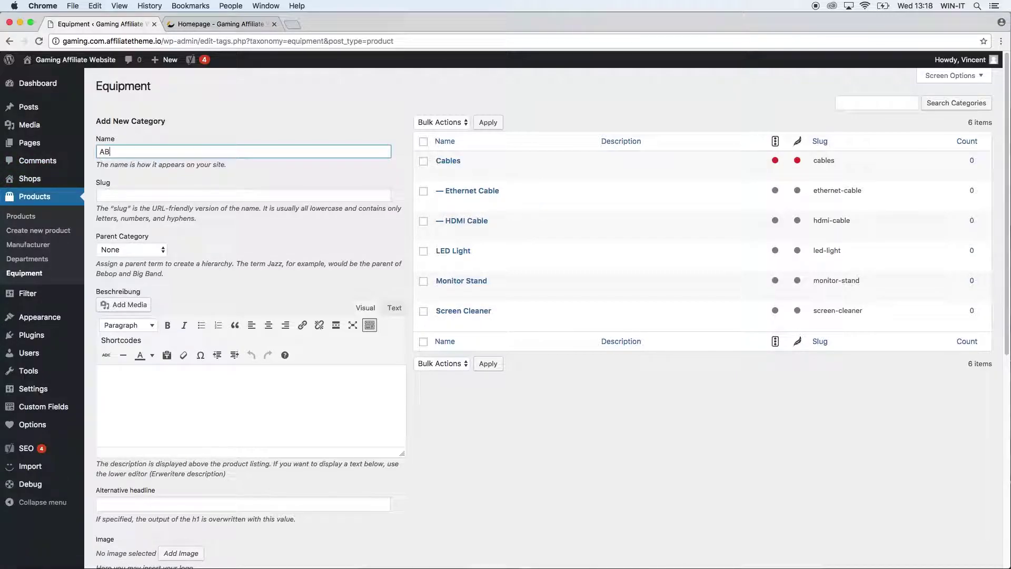
Add an Equipment category named ABC with Monitor Stand as its parent category
click(157, 249)
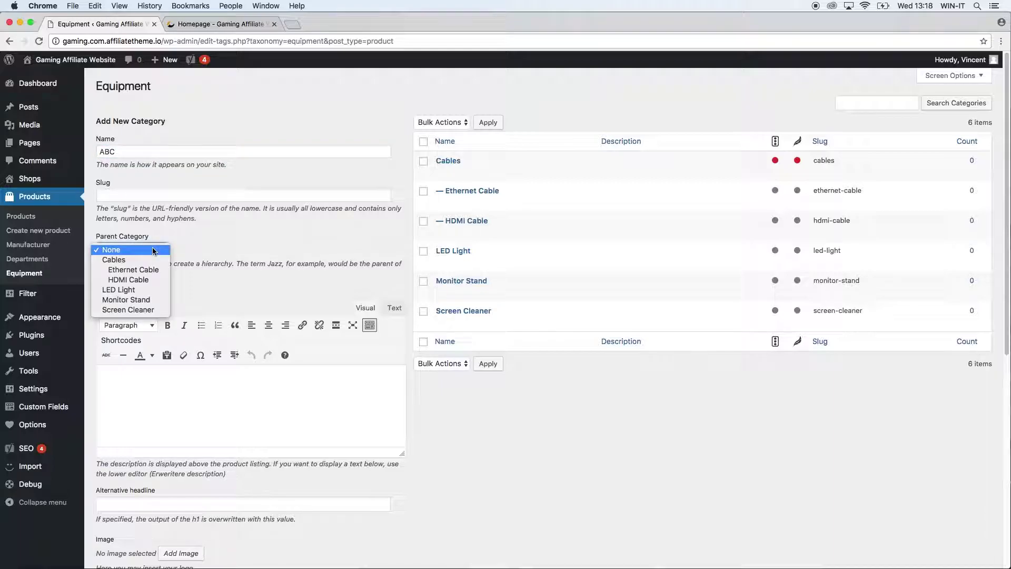
click(149, 300)
scroll(183, 419, down, 5)
scroll(212, 349, up, 5)
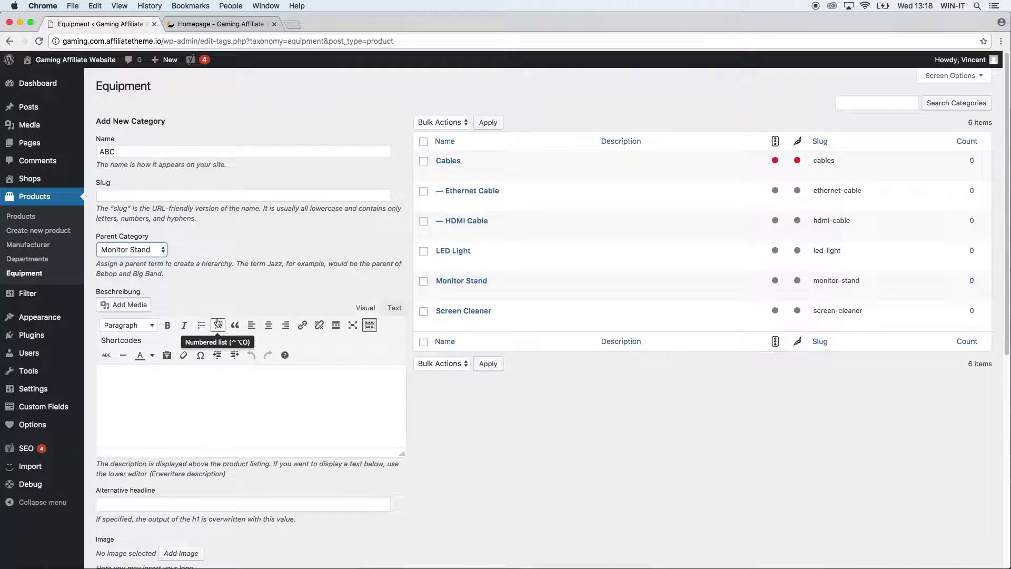
scroll(198, 355, down, 8)
click(156, 514)
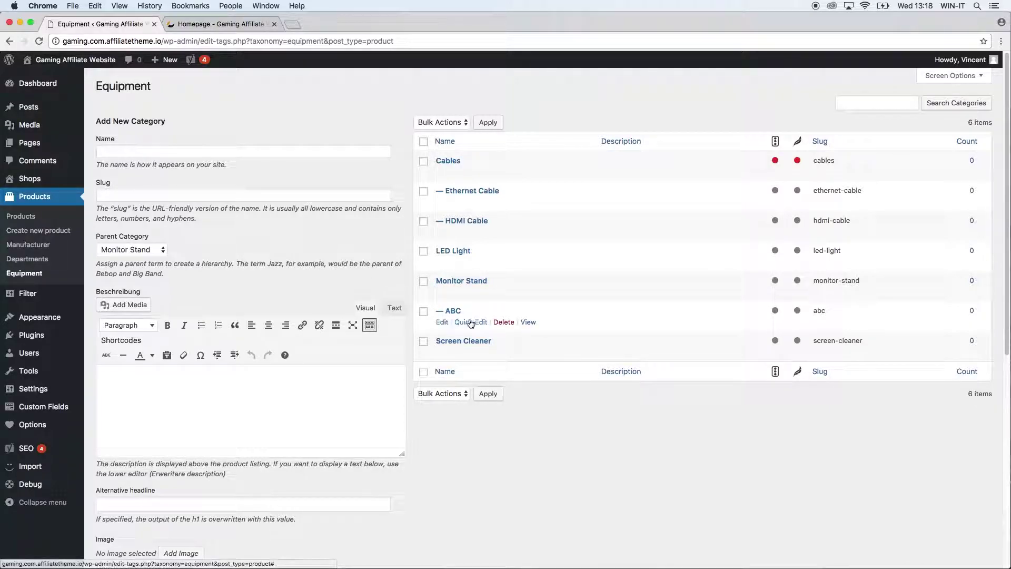
Delete the ABC category under Monitor Stand from the Equipment taxonomy
click(504, 322)
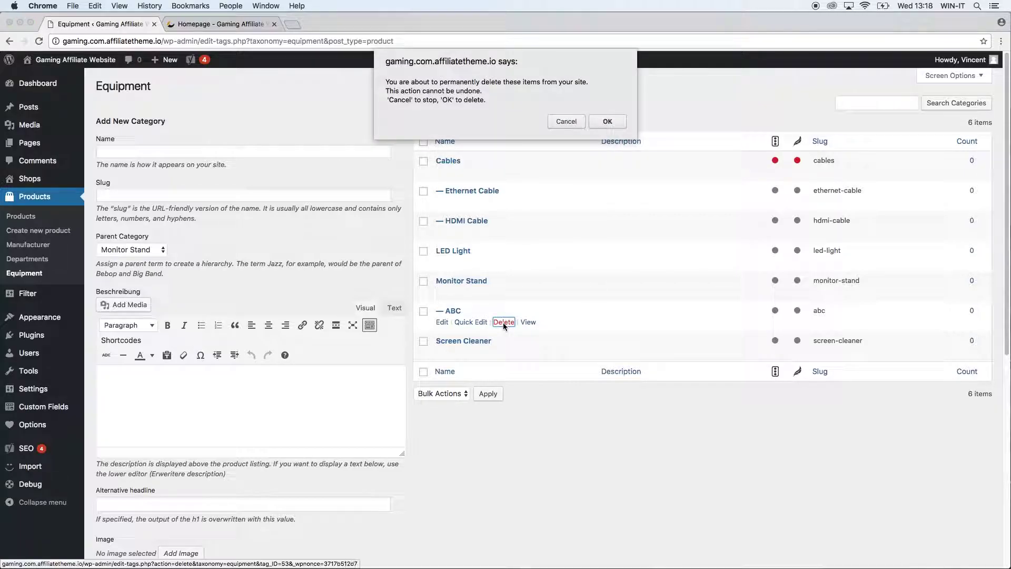